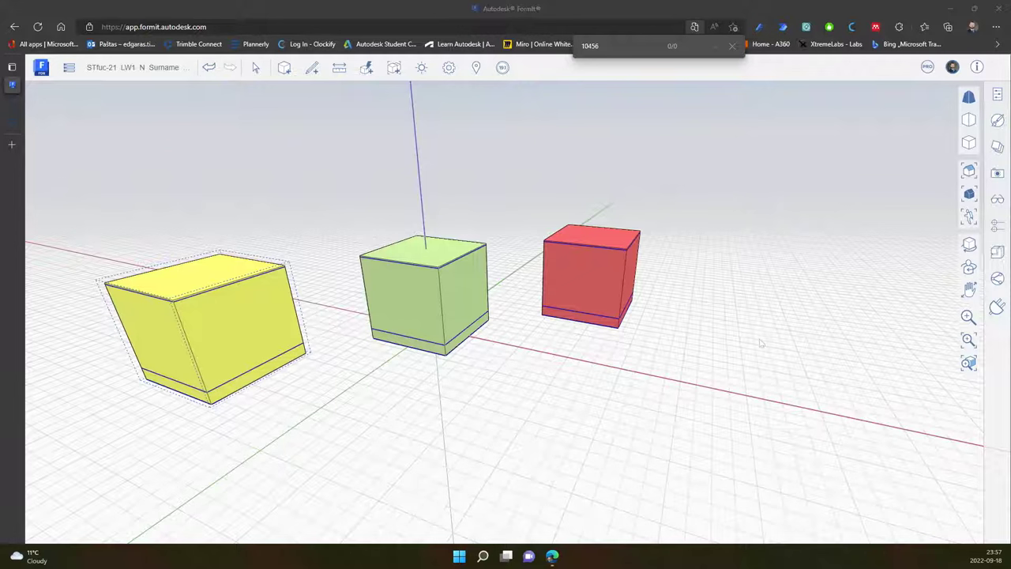
- Place a Desk from the Samples content library on the ground in front of the red box
left_click(998, 255)
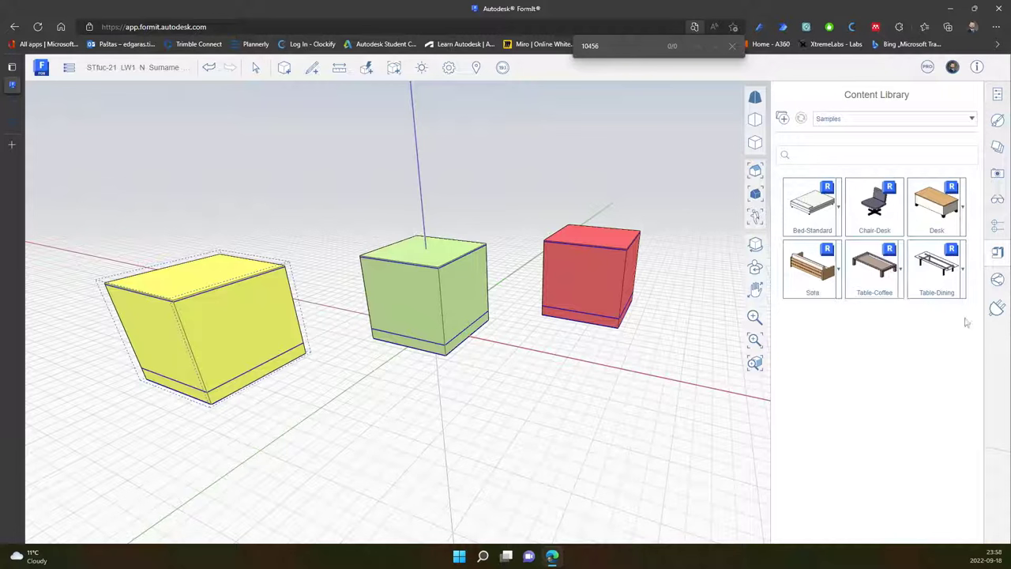
scroll(498, 402, "up", 5)
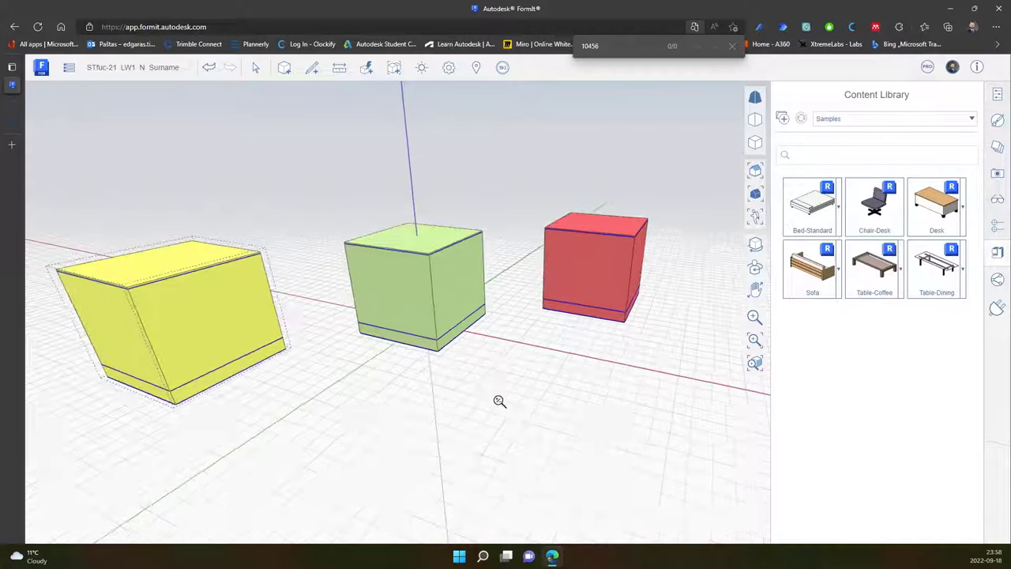
scroll(500, 377, "down", 2)
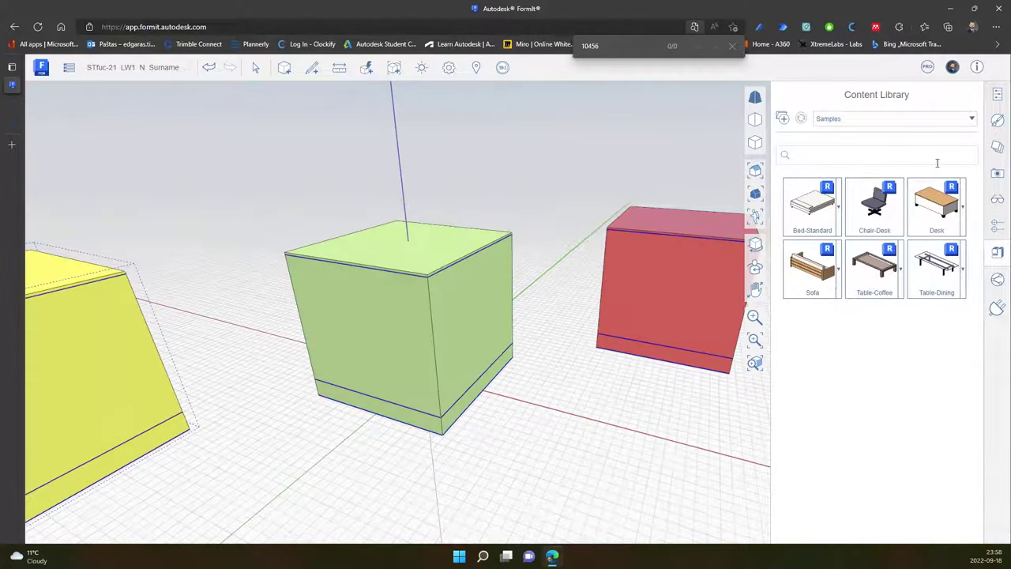
left_click(935, 208)
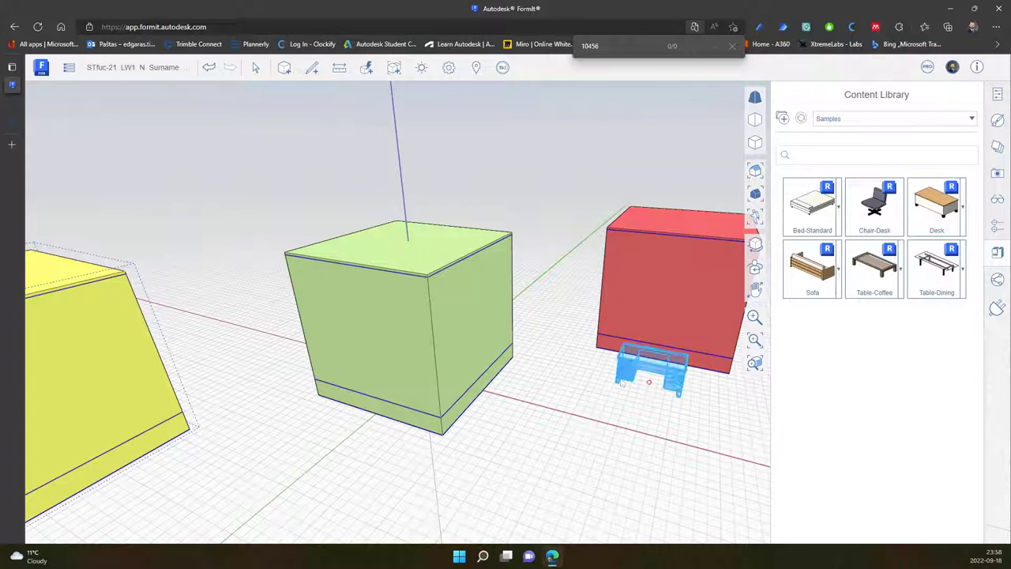
left_click(656, 384)
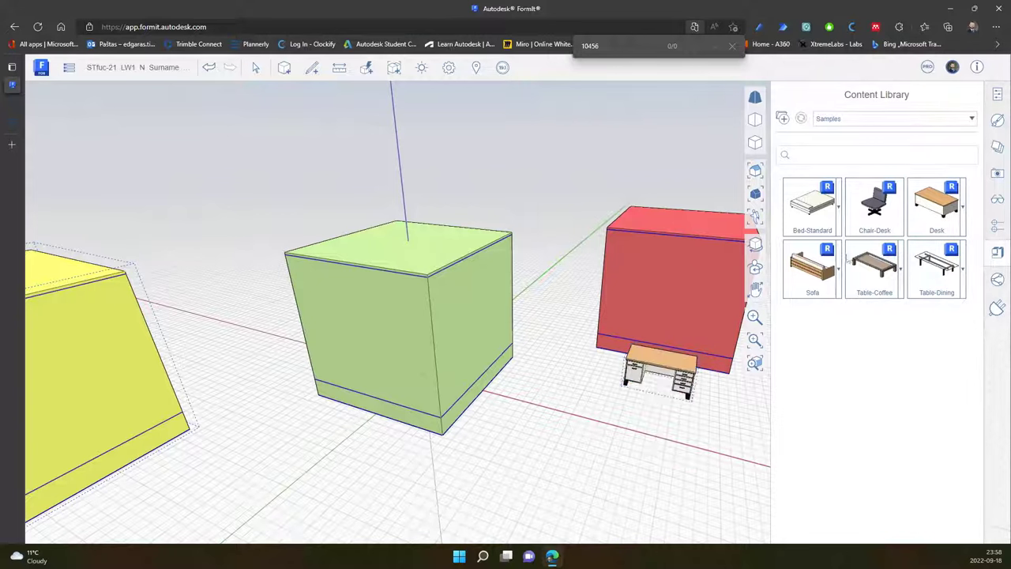
- Place a Chair-Desk from the Samples content library in front of the desk beside the red box
left_click(874, 207)
left_click(652, 403)
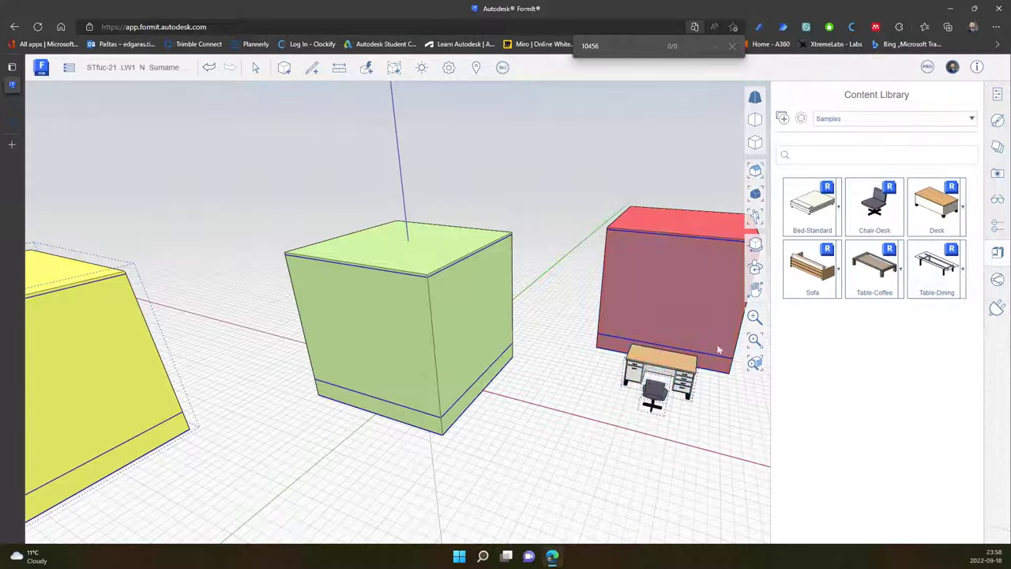
key("Escape")
middle_click_drag(653, 429, 560, 422)
scroll(601, 449, "up", 3)
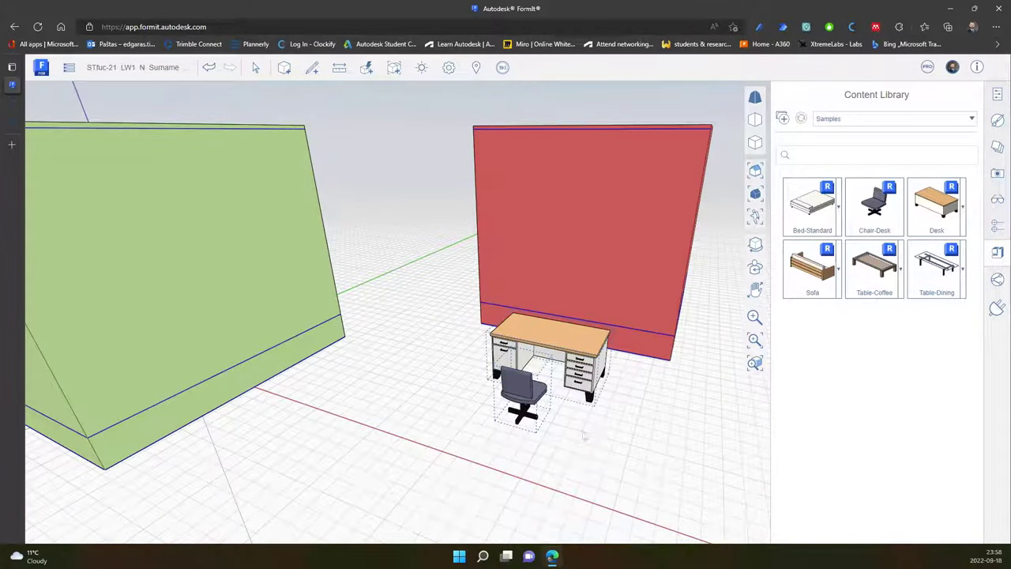
mouse_move(599, 408)
middle_mouse_down()
mouse_move(582, 451)
mouse_move(492, 413)
mouse_move(564, 321)
mouse_move(608, 448)
mouse_move(519, 398)
middle_mouse_up()
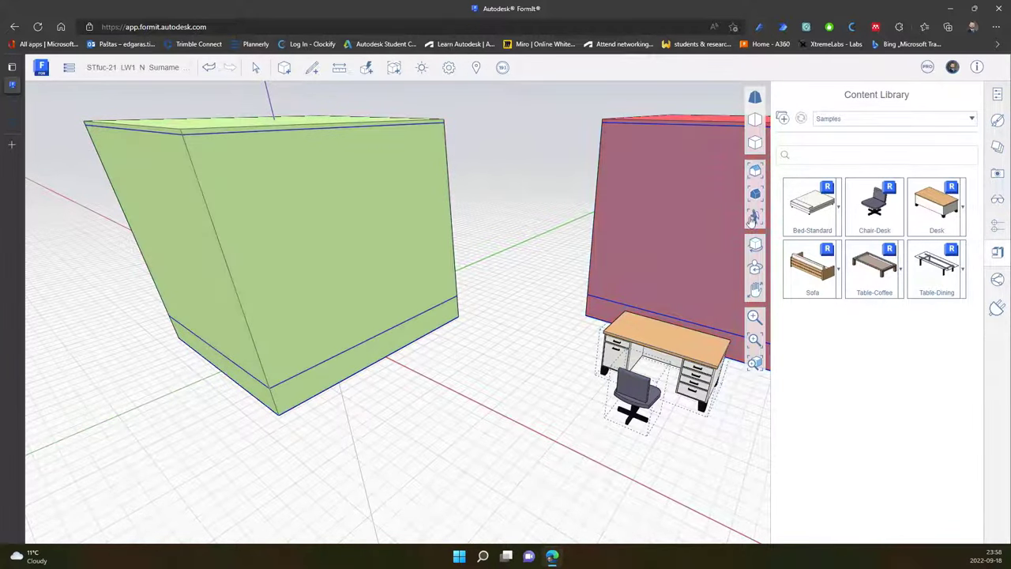
- Walk into the green box in Flythrough mode until its floor and interior corner are in view, and exit the mode
left_click(755, 218)
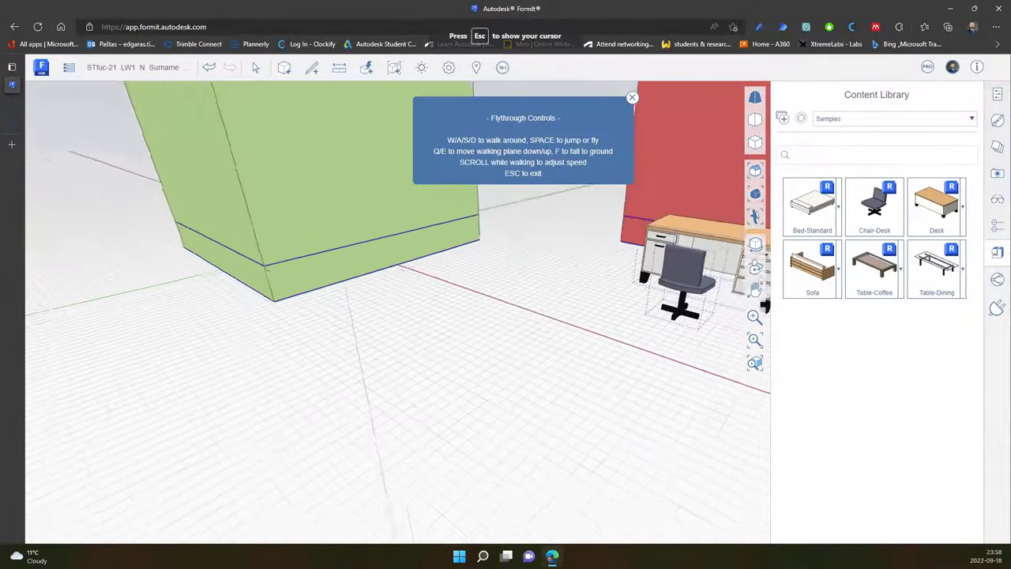
key("w")
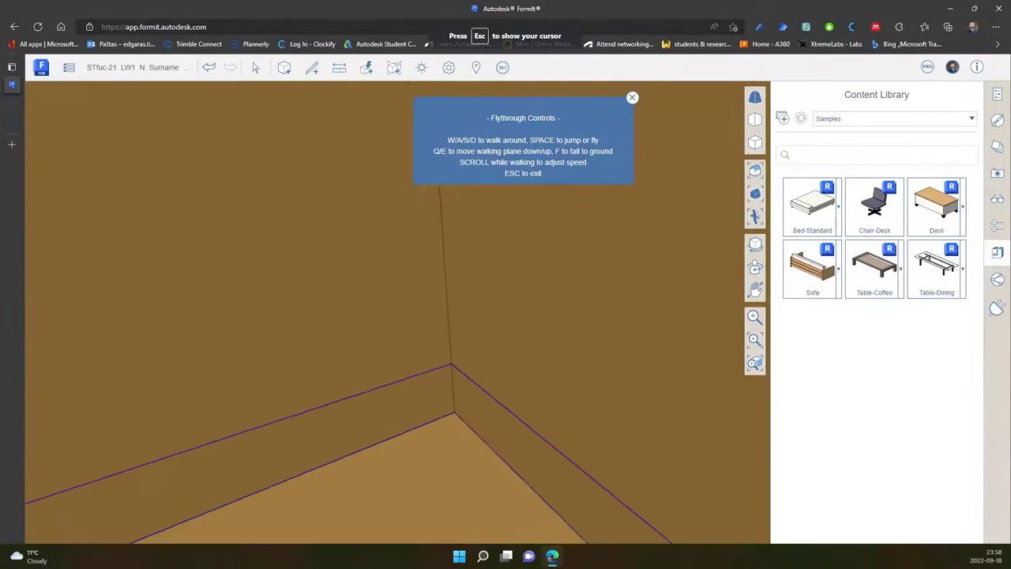
key("w")
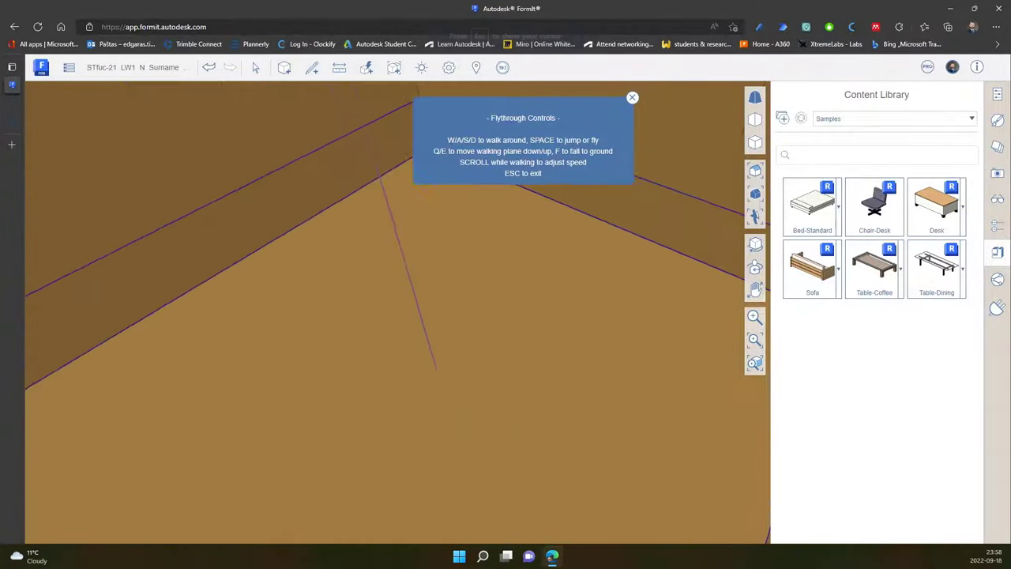
key("w")
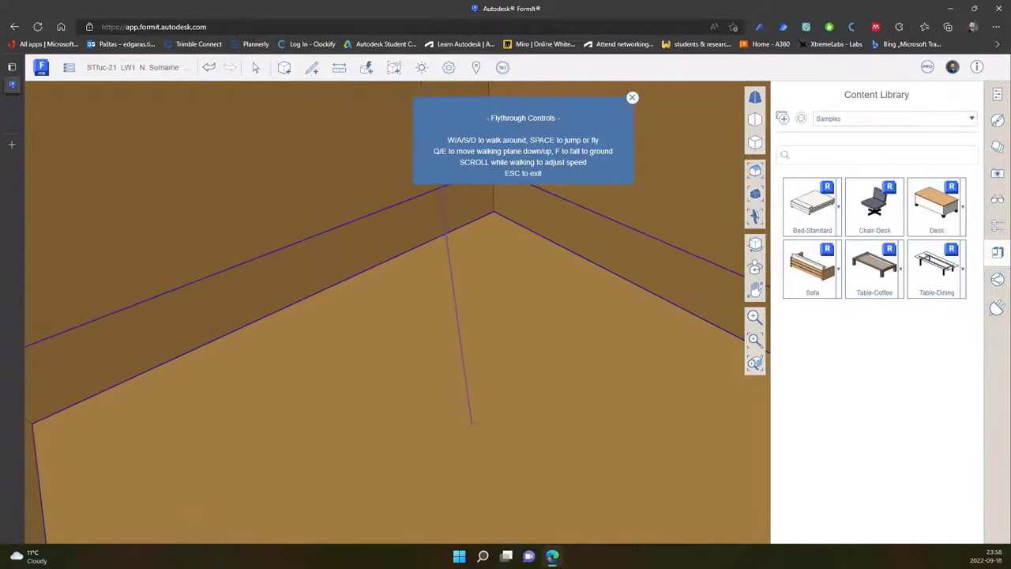
key("w")
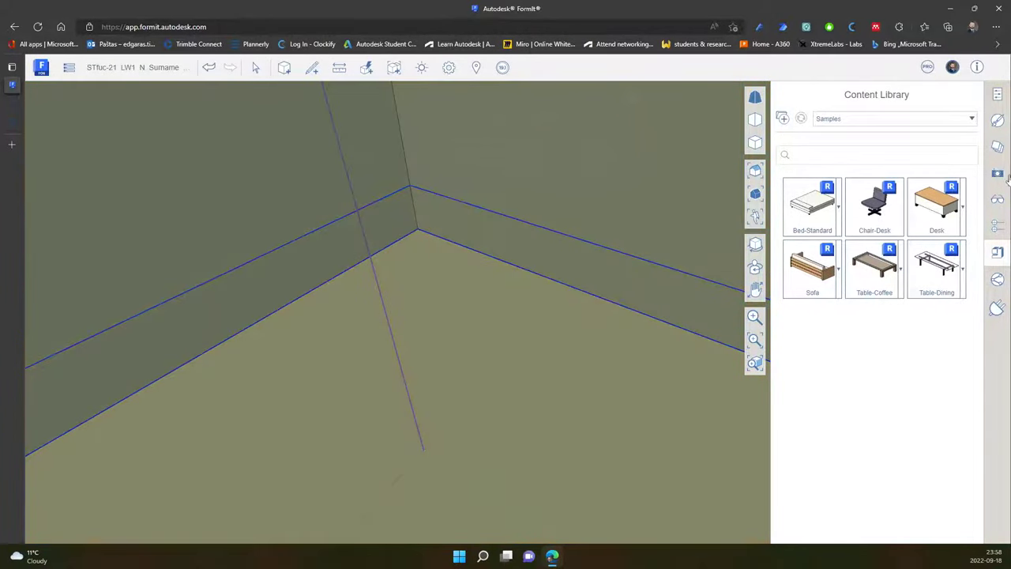
- Place a Desk and a Chair-Desk from the content library on the floor inside the green box
left_click_drag(924, 219, 392, 318)
left_click_drag(883, 222, 427, 352)
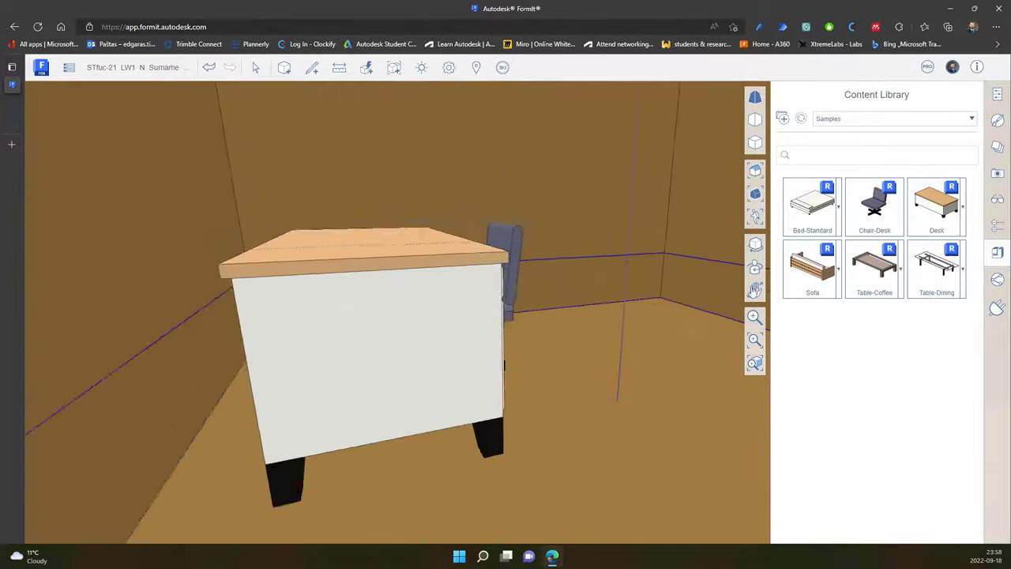
scroll(526, 332, "up", 5)
scroll(526, 332, "down", 5)
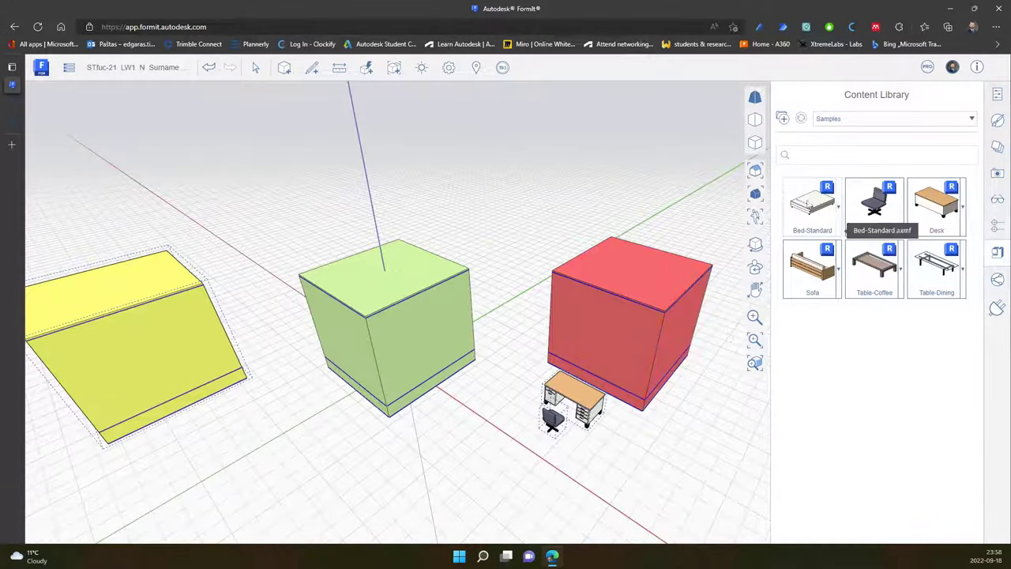
- Place a Bed-Standard from the content library on top of the green box
left_click(812, 207)
scroll(364, 280, "up", 2)
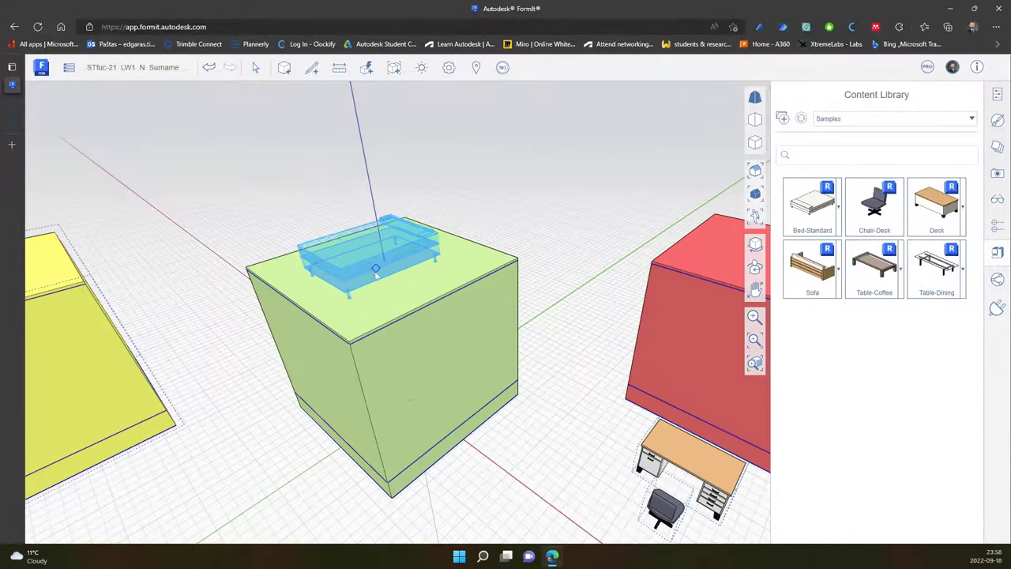
left_click(385, 258)
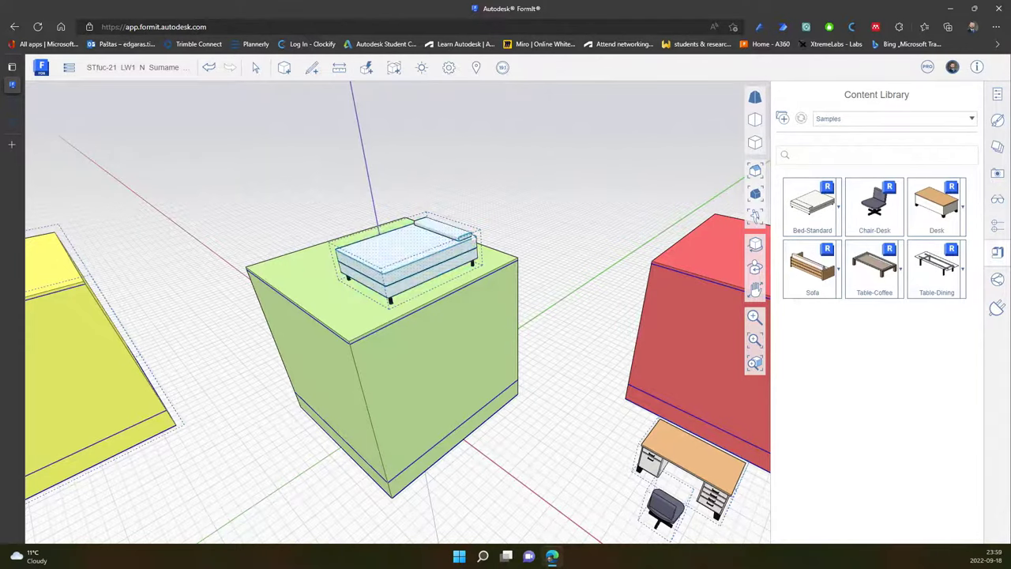
scroll(381, 249, "down", 1)
- Place a second Bed-Standard on top of the red box
left_click(818, 212)
middle_click_drag(671, 237, 372, 235)
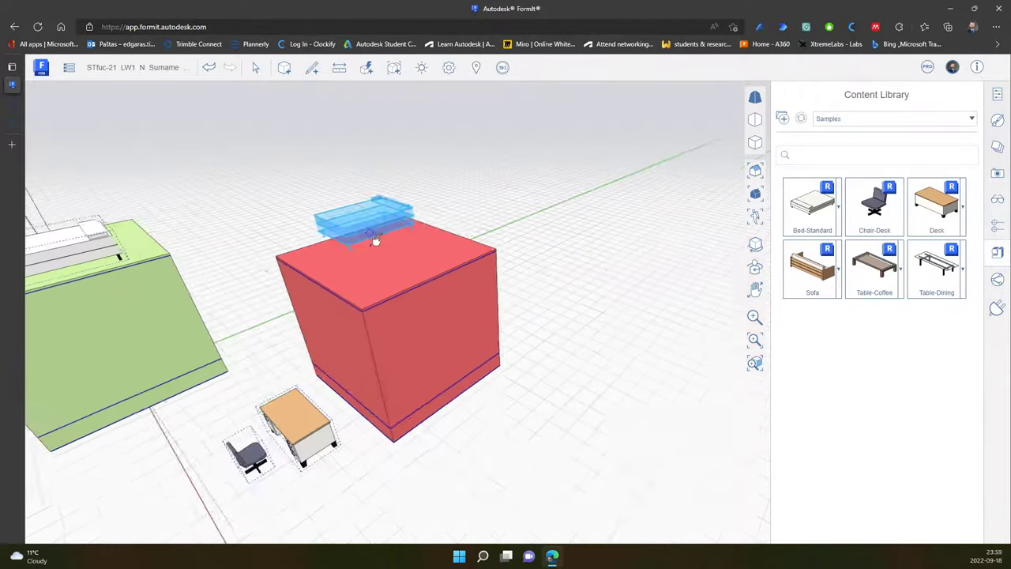
left_click(457, 276)
- Place a third Bed-Standard on top of the yellow box
middle_click_drag(332, 316, 710, 316)
left_click(786, 211)
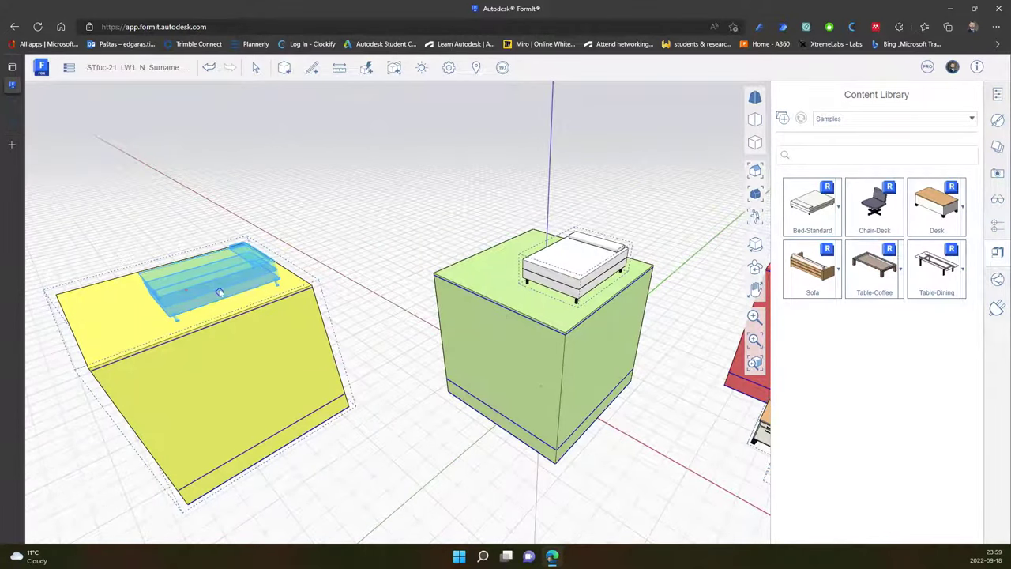
left_click(337, 293)
middle_click_drag(335, 229, 309, 356)
left_click(273, 204)
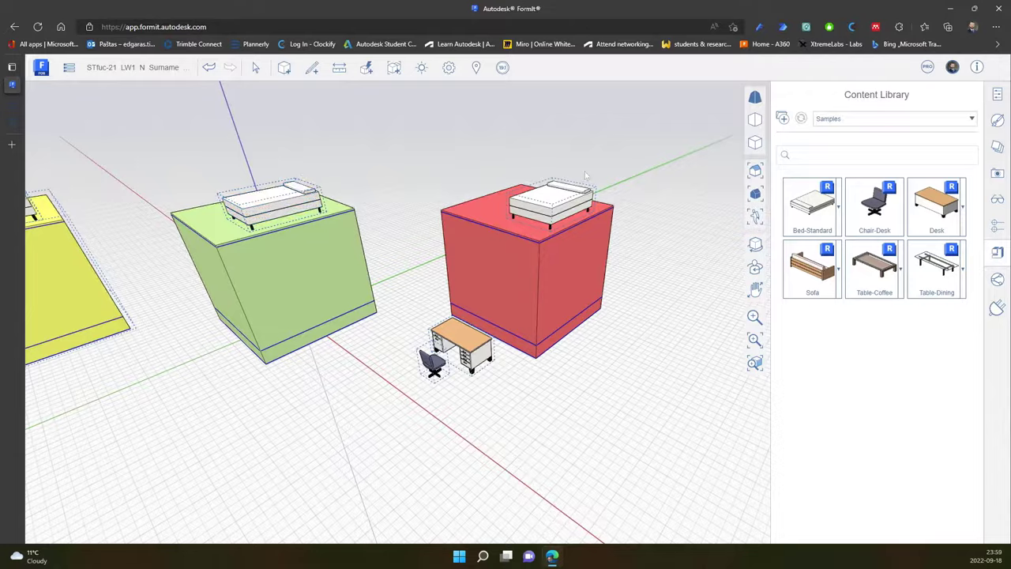
- Edit the bed group on the red box, paint its mattress with the Ground Cover sample material, and leave group editing
scroll(585, 175, "up", 6)
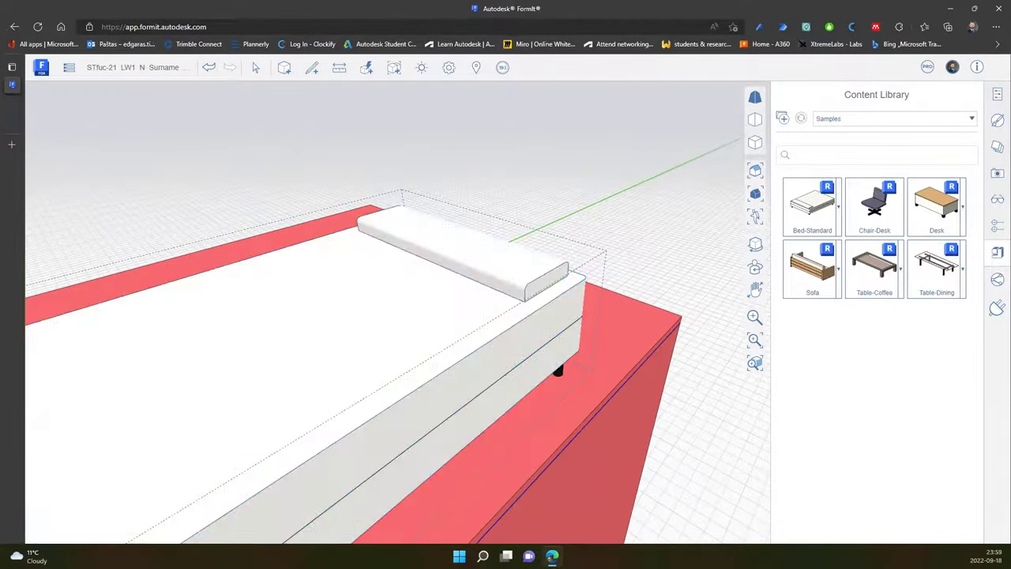
scroll(655, 260, "down", 4)
double_click(443, 284)
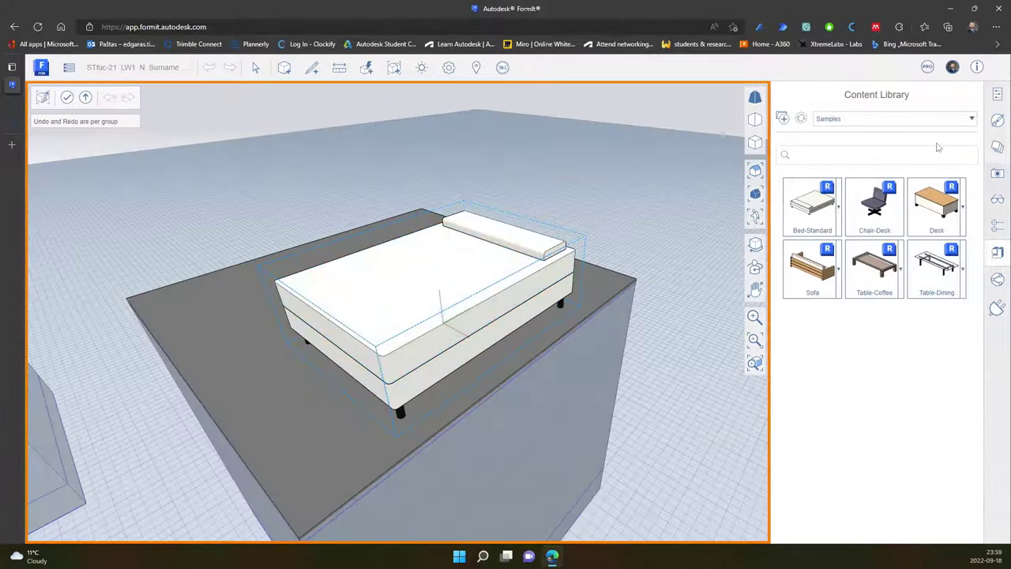
left_click(997, 121)
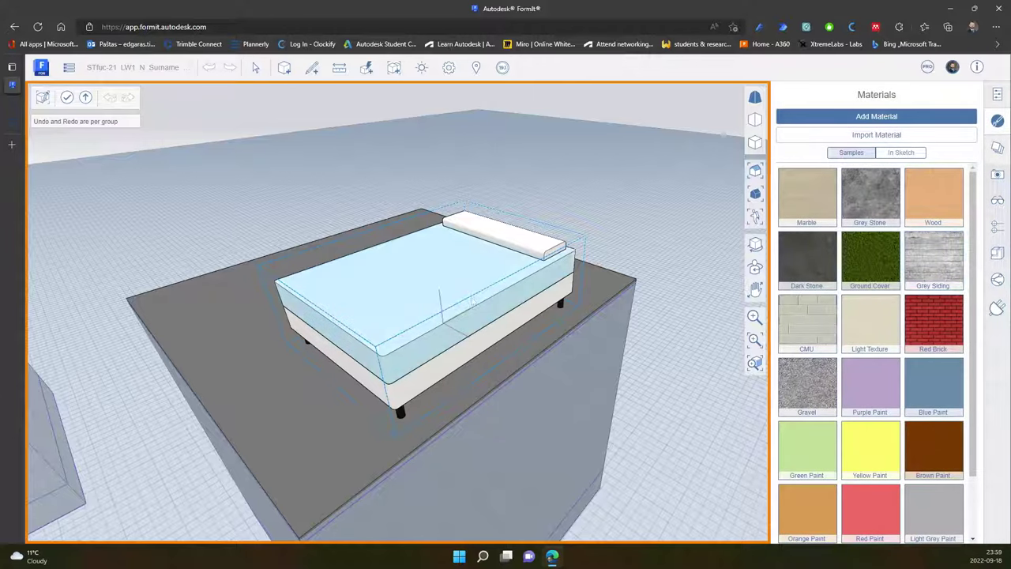
left_click(843, 265)
scroll(482, 264, "up", 8)
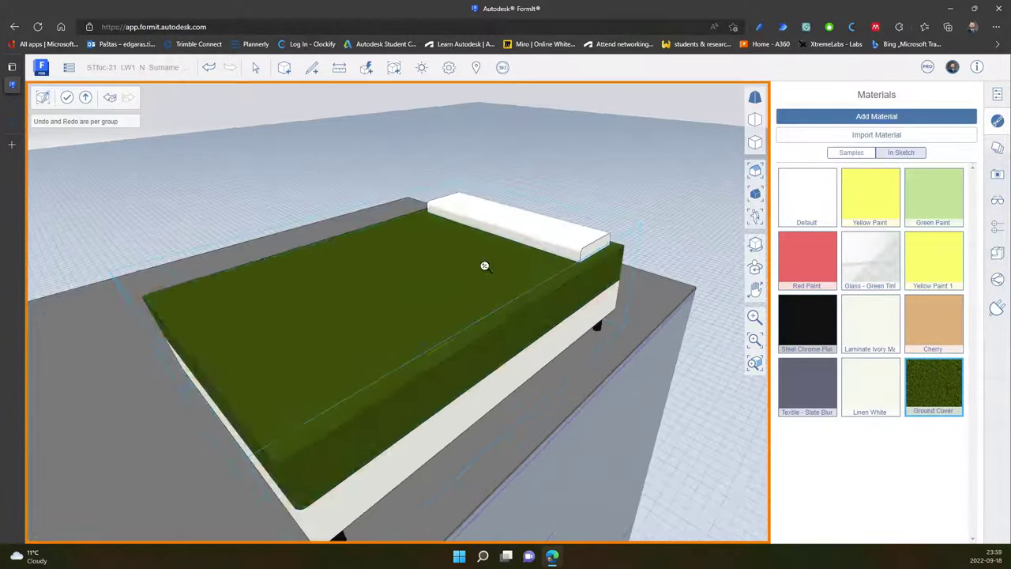
scroll(550, 282, "up", 5)
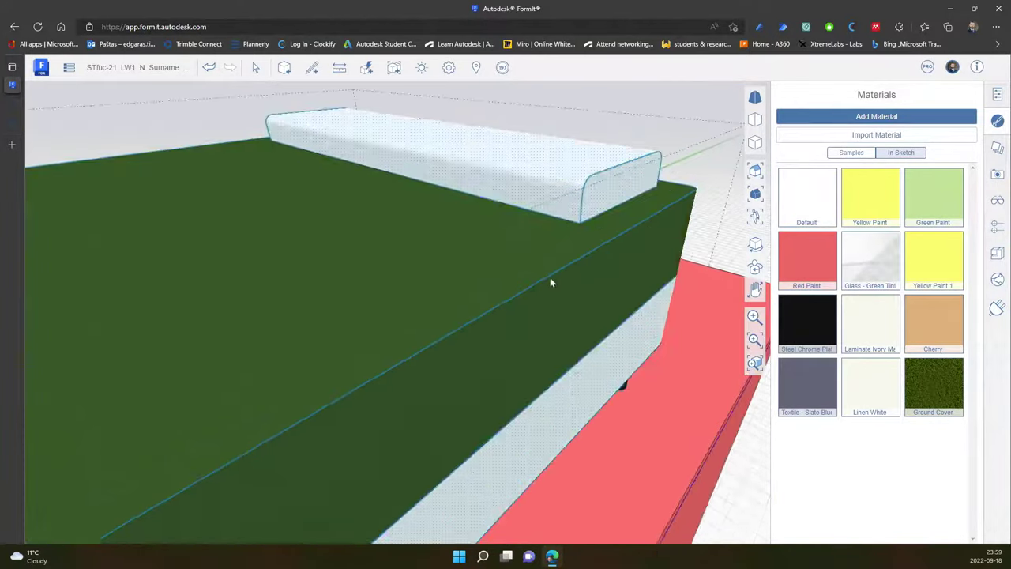
scroll(526, 304, "down", 5)
scroll(534, 287, "down", 10)
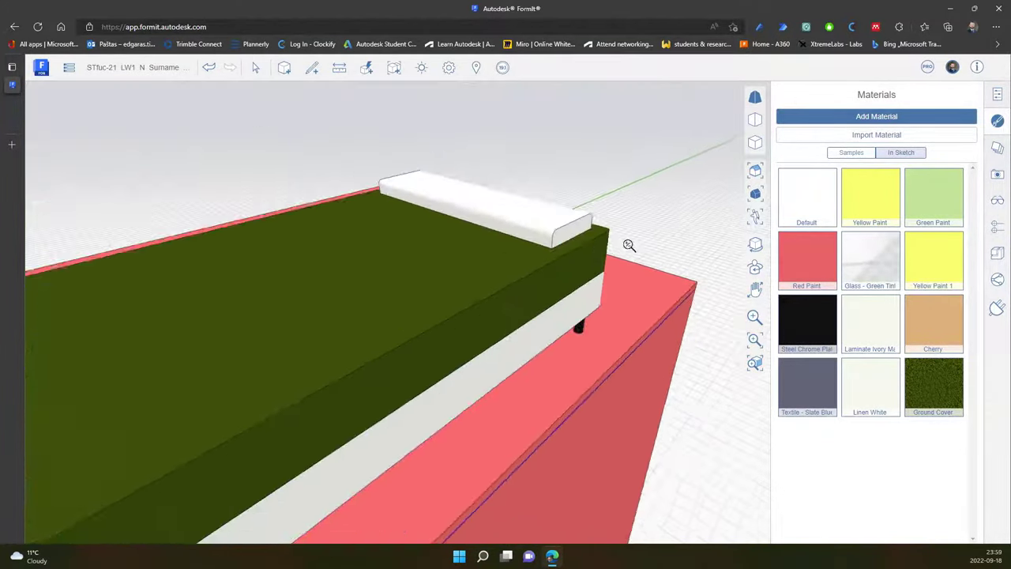
scroll(620, 355, "up", 3)
middle_click_drag(619, 355, 499, 252)
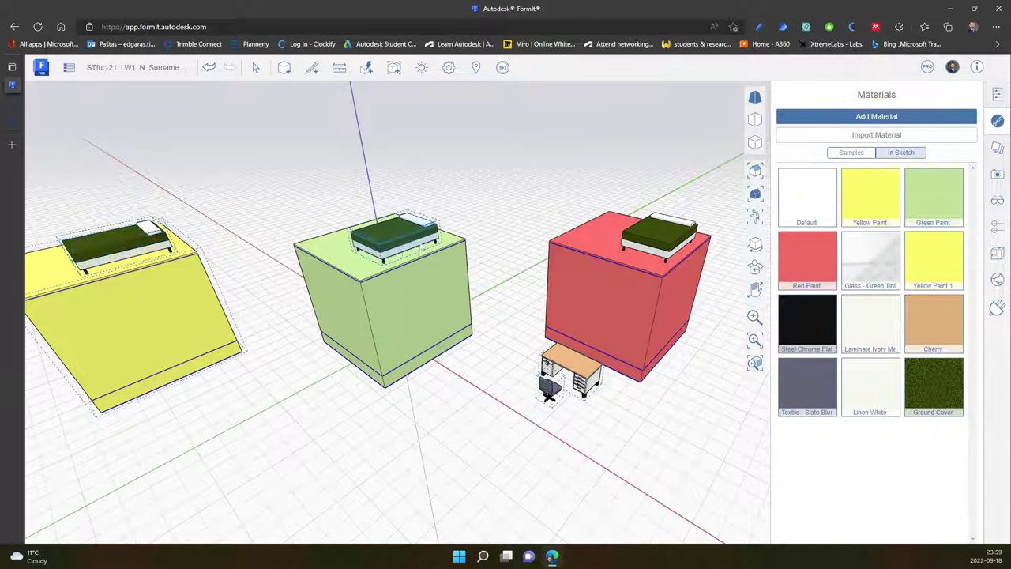
- Make the bed on the green box a unique group, independent of the other beds
right_click(403, 245)
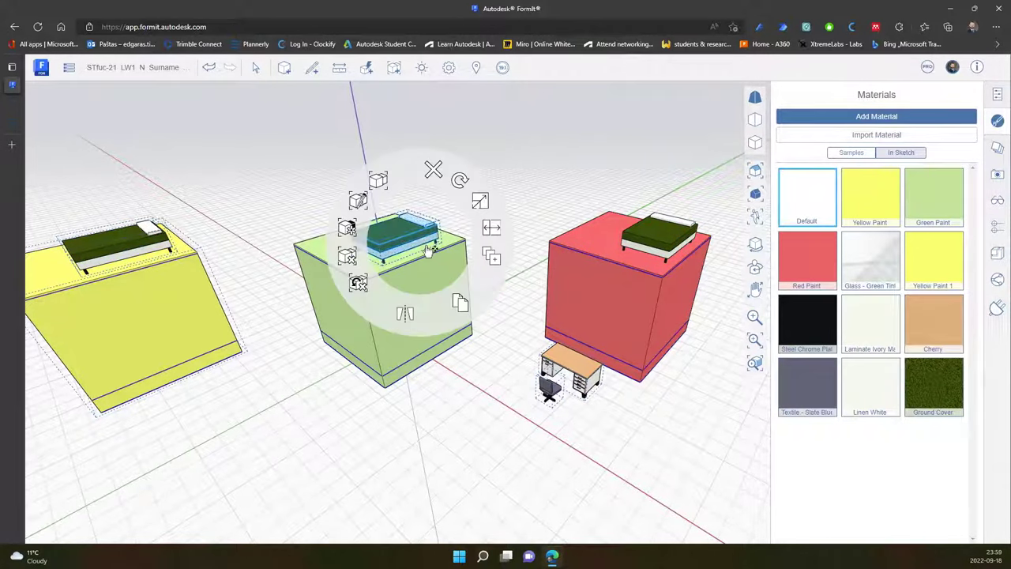
left_click(348, 229)
scroll(427, 260, "up", 5)
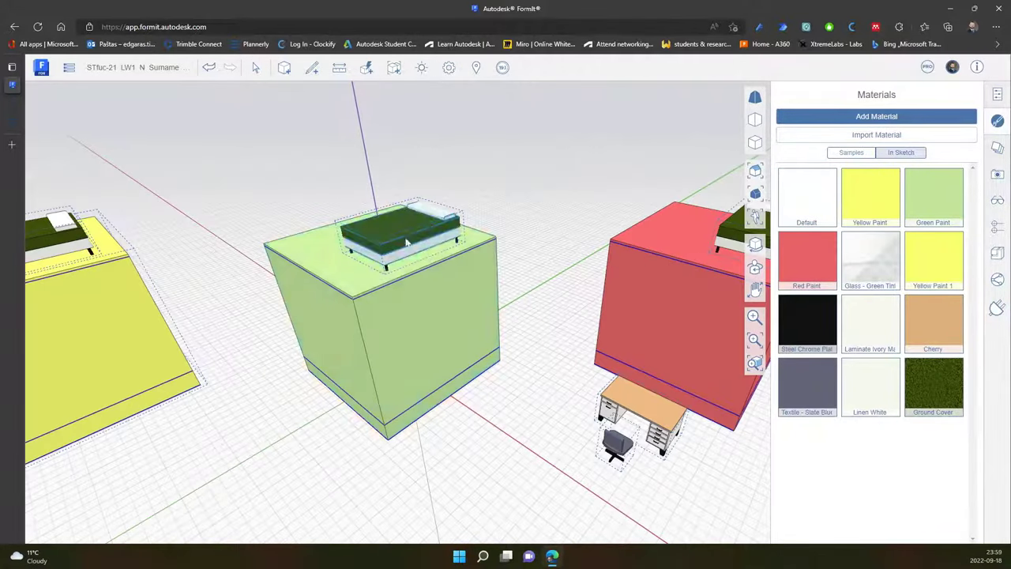
- Edit the bed group on the green box, painting its pillow with Red Paint and its base with Yellow Paint, and leave group editing
double_click(432, 267)
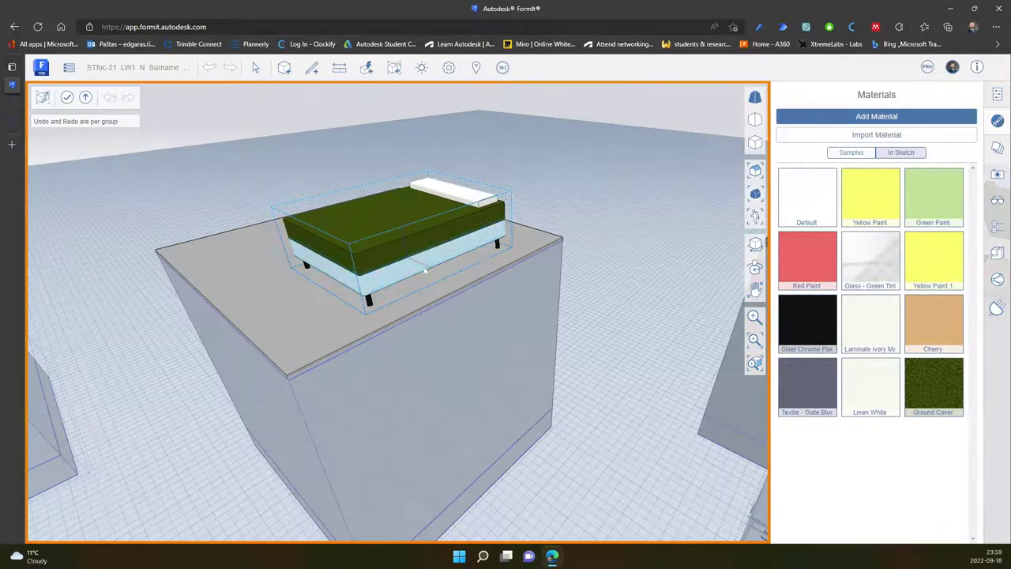
left_click(813, 265)
left_click(462, 189)
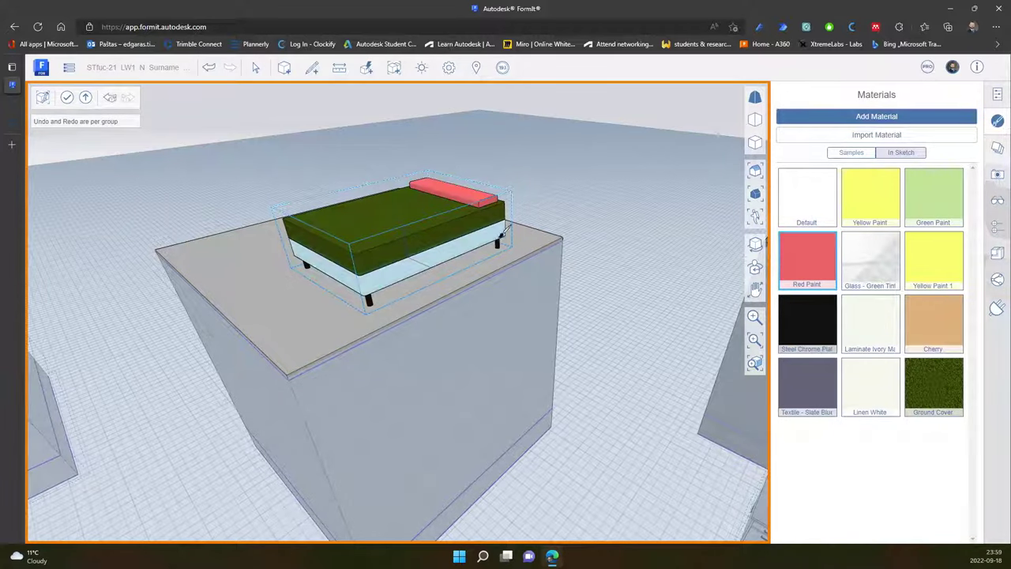
left_click(872, 201)
left_click(339, 272)
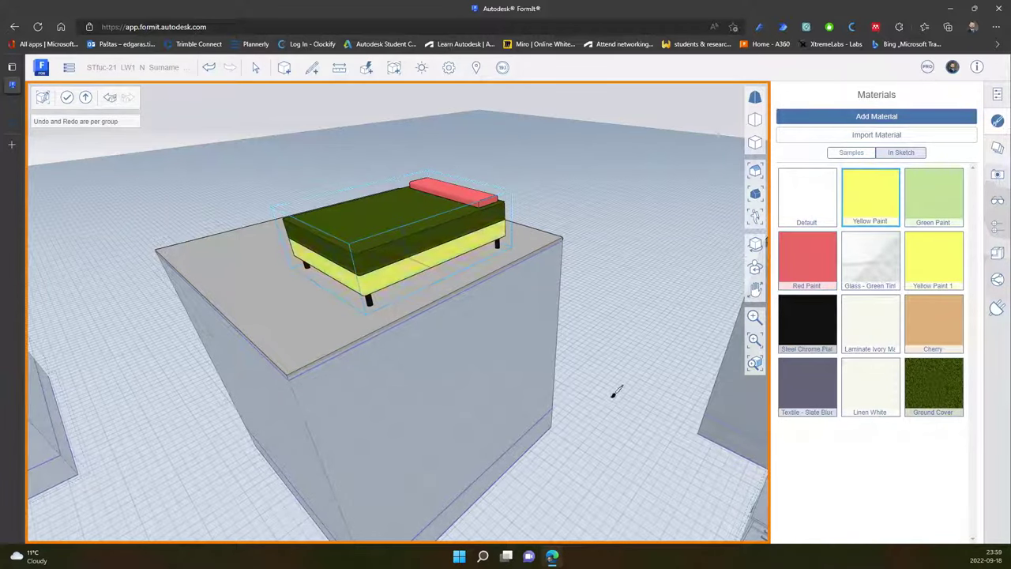
scroll(672, 334, "down", 3)
key("Escape")
key("Escape")
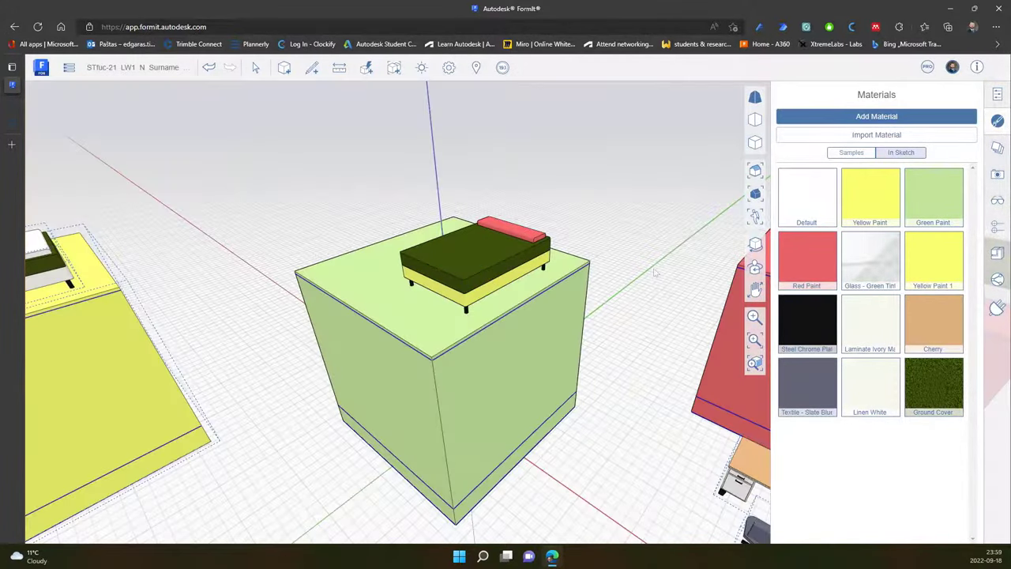
scroll(642, 307, "down", 5)
middle_click_drag(463, 260, 388, 219)
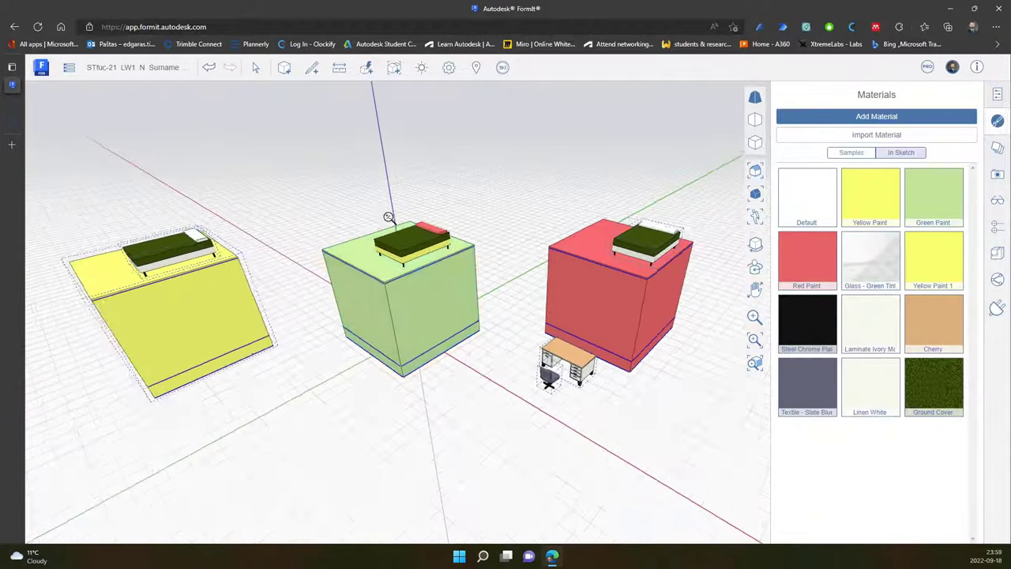
scroll(388, 218, "up", 3)
middle_click_drag(588, 430, 469, 404)
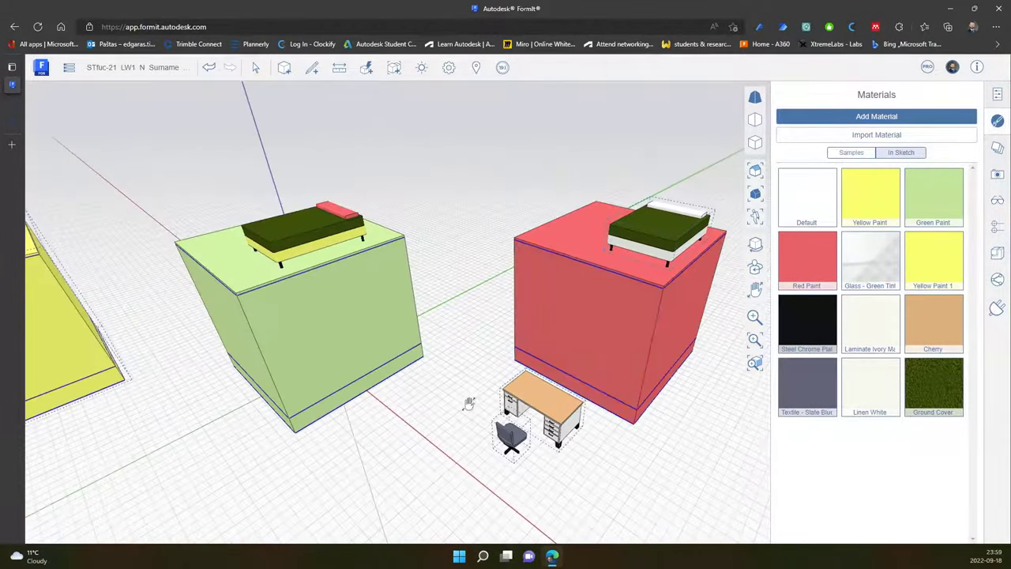
- Edit the bed group on the red box, paint its mattress with the Default material, and leave group editing
left_click(810, 194)
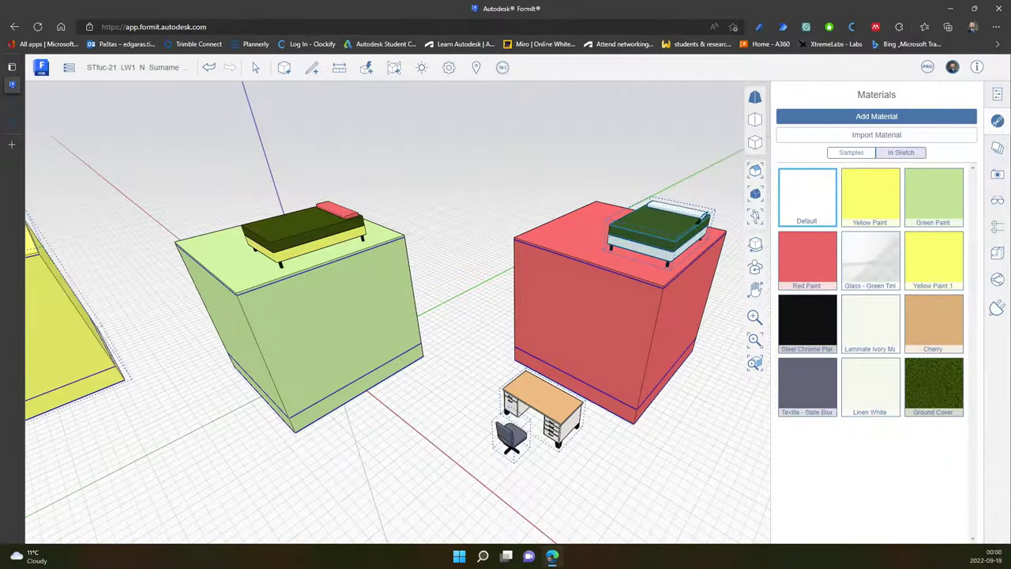
middle_click_drag(697, 223, 553, 236, "shift")
scroll(533, 239, "up", 3)
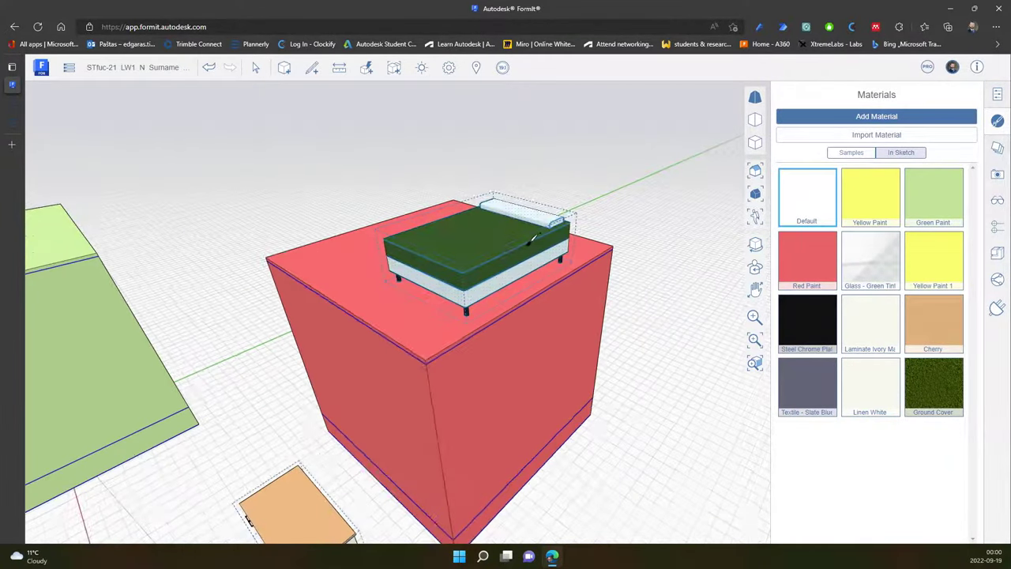
key("Escape")
double_click(508, 260)
left_click(806, 193)
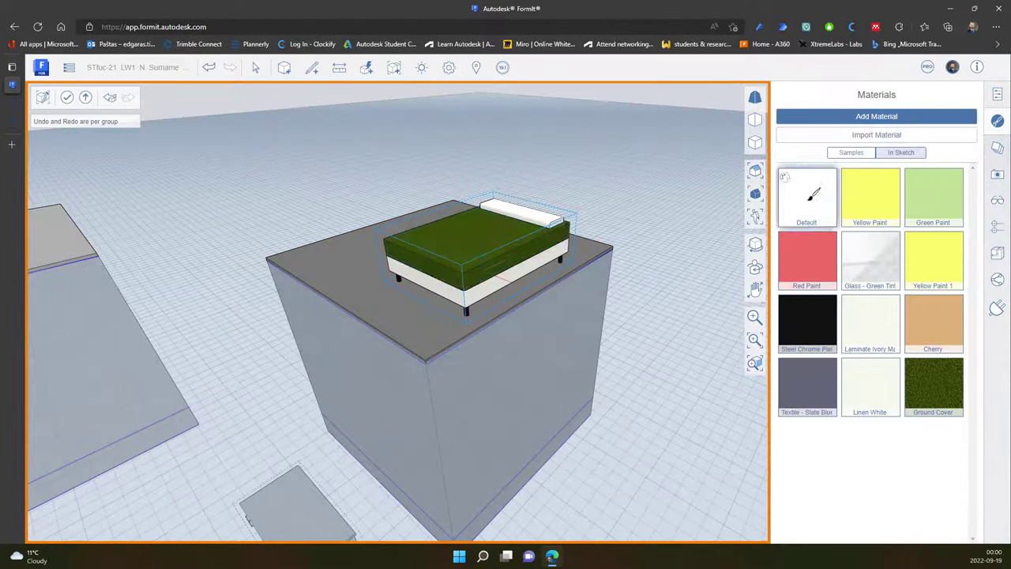
left_click(507, 244)
key("Escape")
key("Escape")
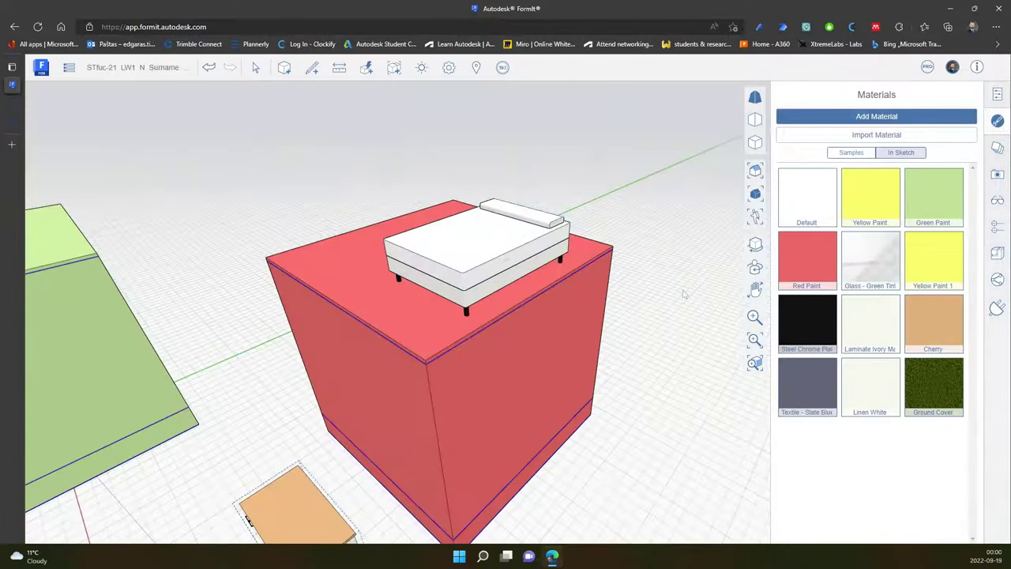
scroll(671, 288, "down", 5)
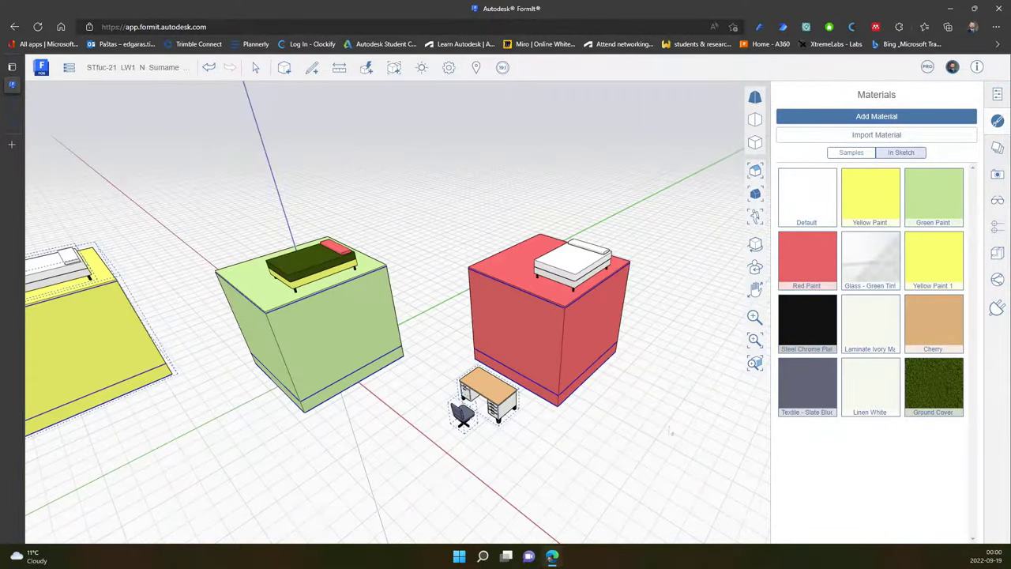
scroll(632, 308, "up", 3)
middle_click_drag(743, 324, 624, 340)
scroll(474, 261, "up", 5)
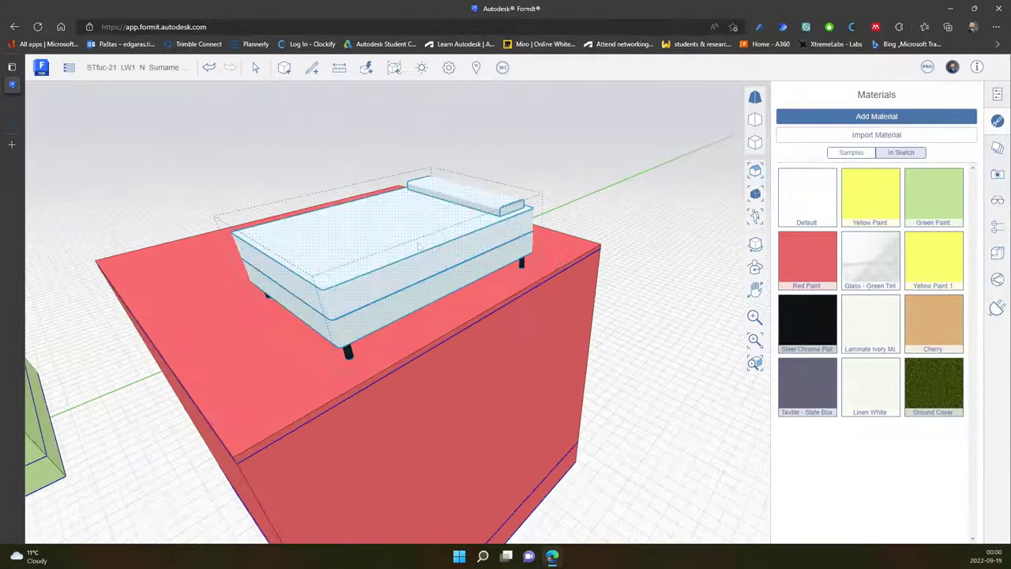
double_click(379, 253)
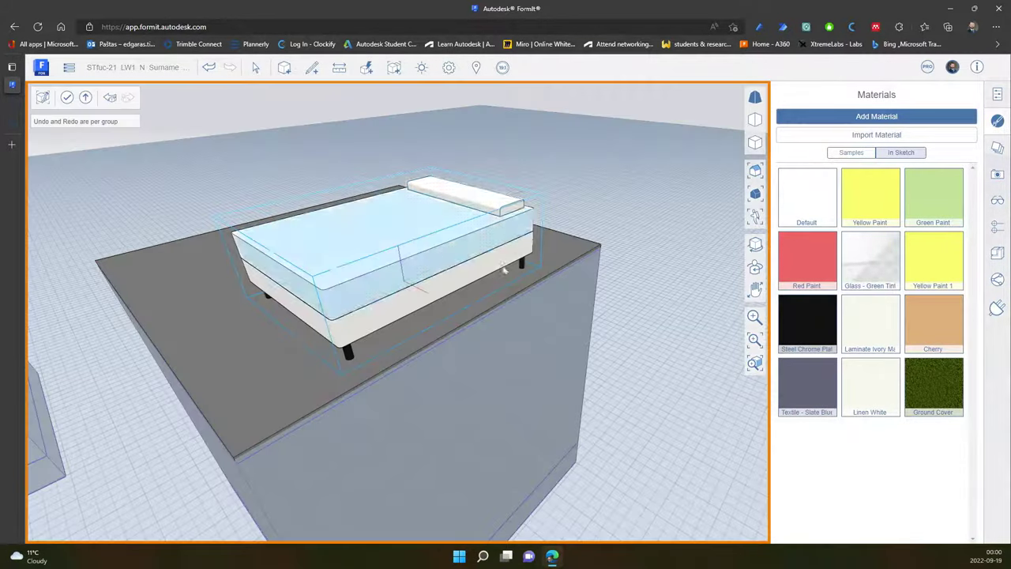
left_click(878, 385)
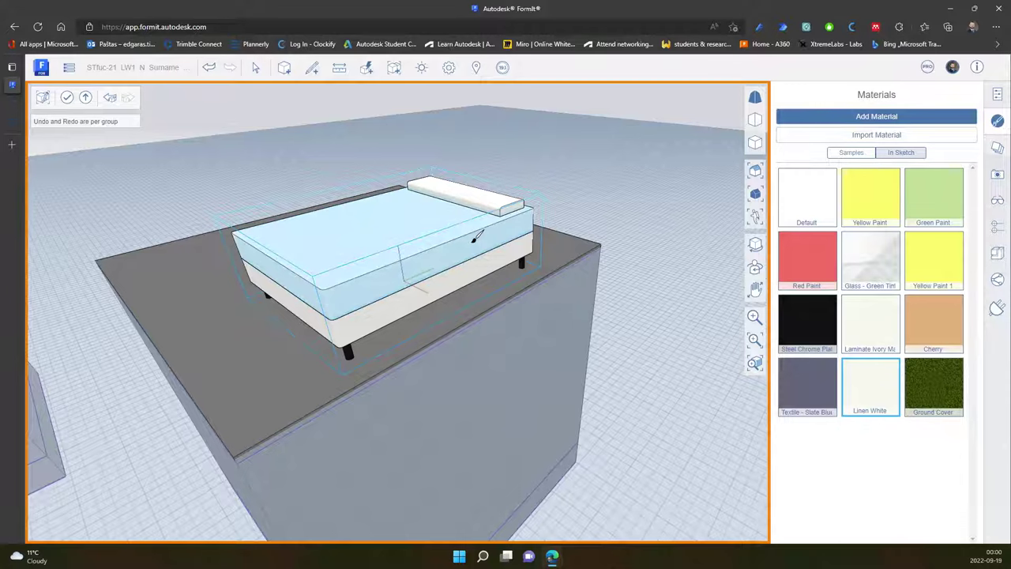
key("Escape")
scroll(648, 342, "down", 6)
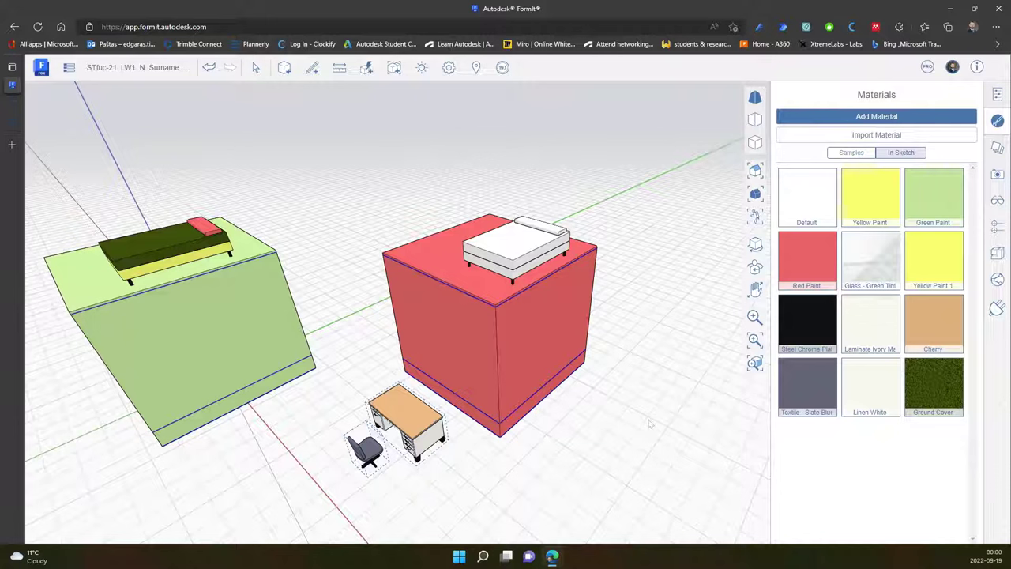
- Open the Content Library, check its Autodesk Docs source, and switch the library to the linked Beds folder
left_click(996, 251)
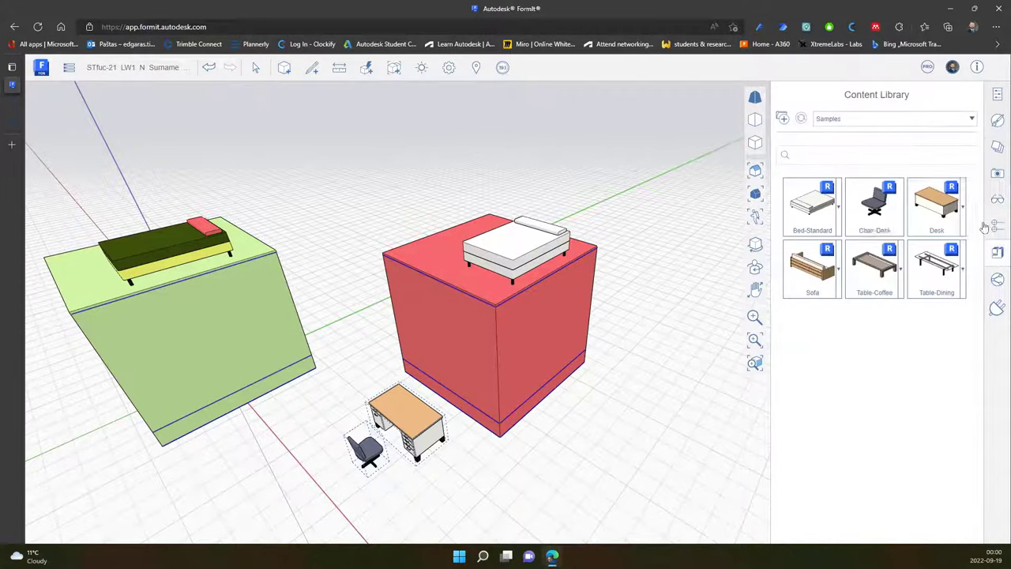
left_click(874, 121)
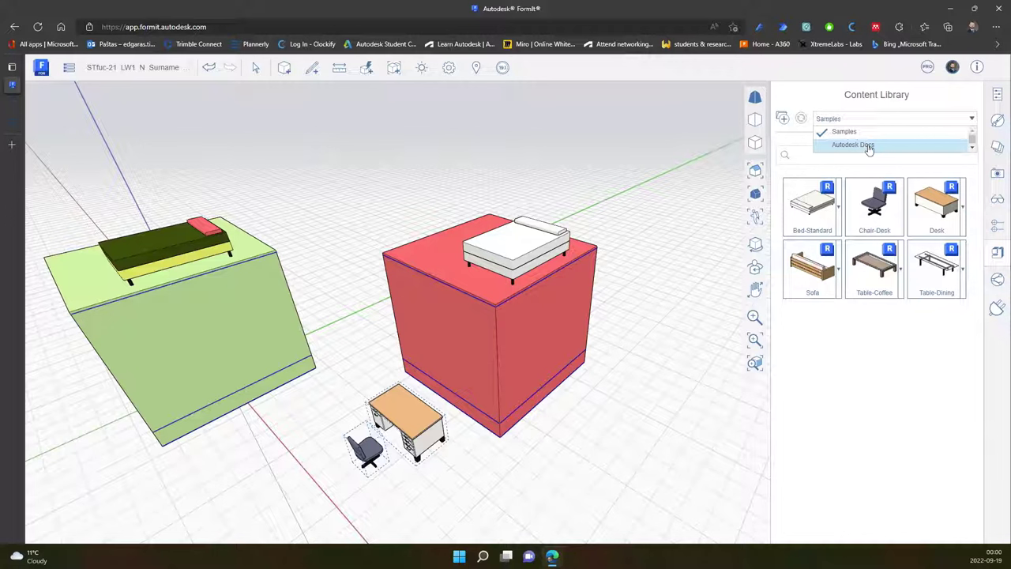
left_click(868, 146)
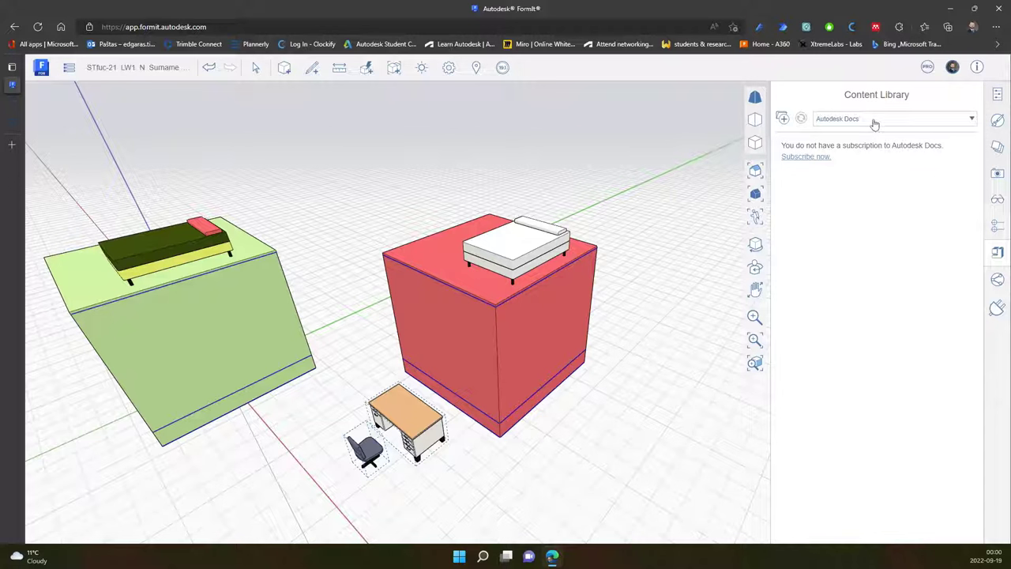
left_click(874, 124)
left_click(861, 132)
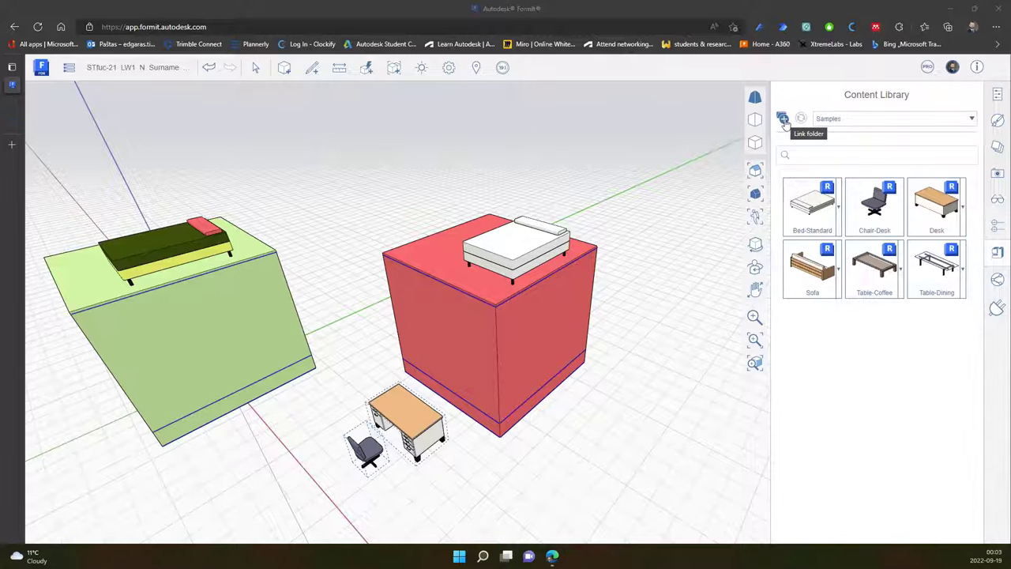
left_click(871, 120)
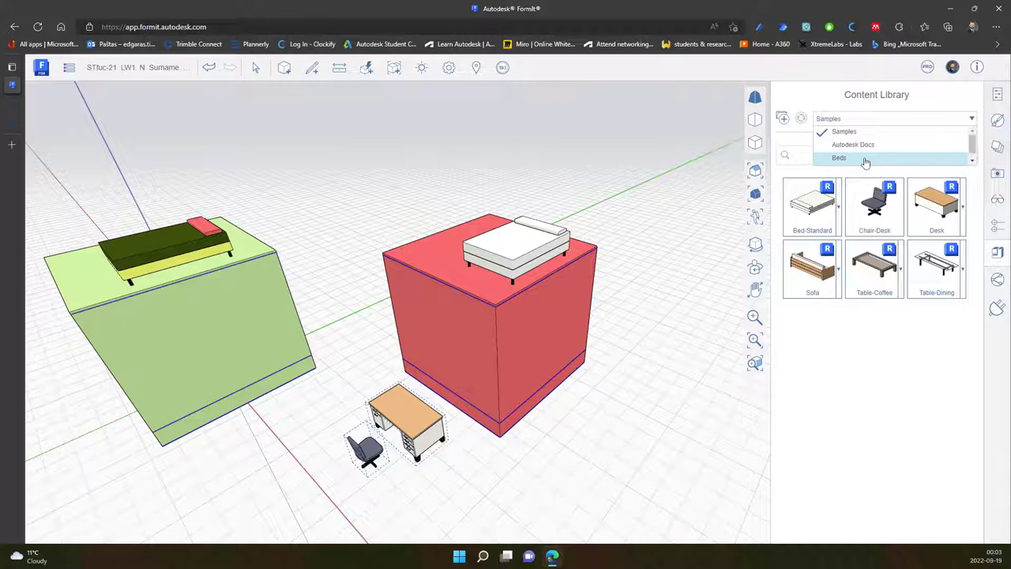
left_click(866, 160)
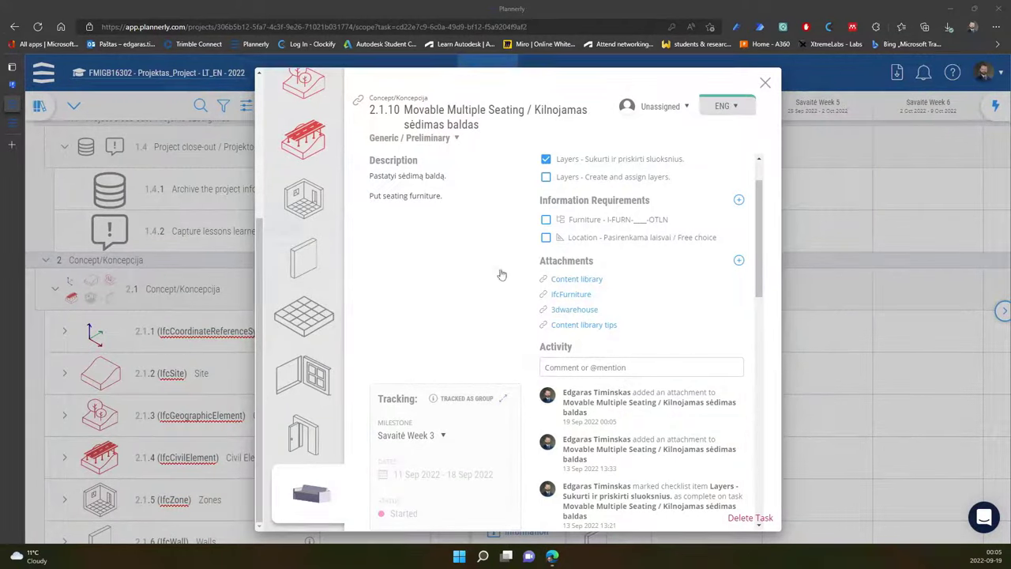
- Open the Content library tips attachment of the Movable Multiple Seating task and examine the article's FormIt Content Library link
scroll(640, 190, "up", 2)
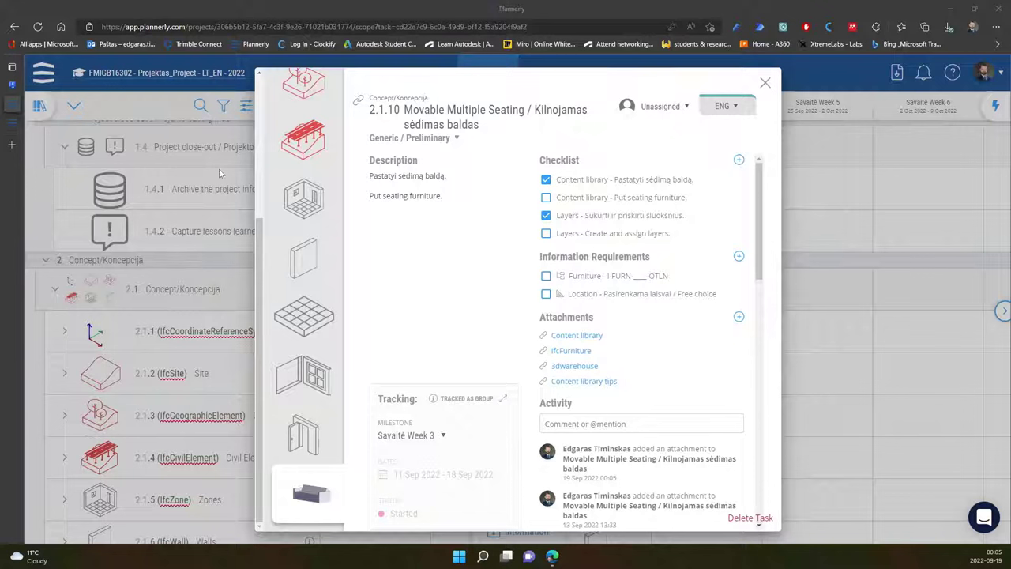
left_click(582, 382)
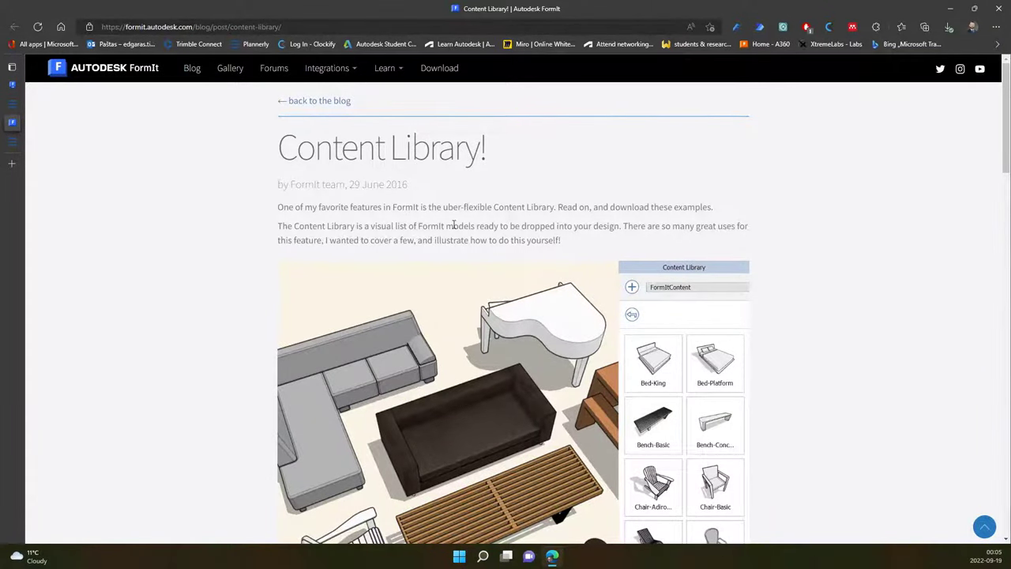
scroll(458, 222, "down", 5)
scroll(458, 222, "down", 20)
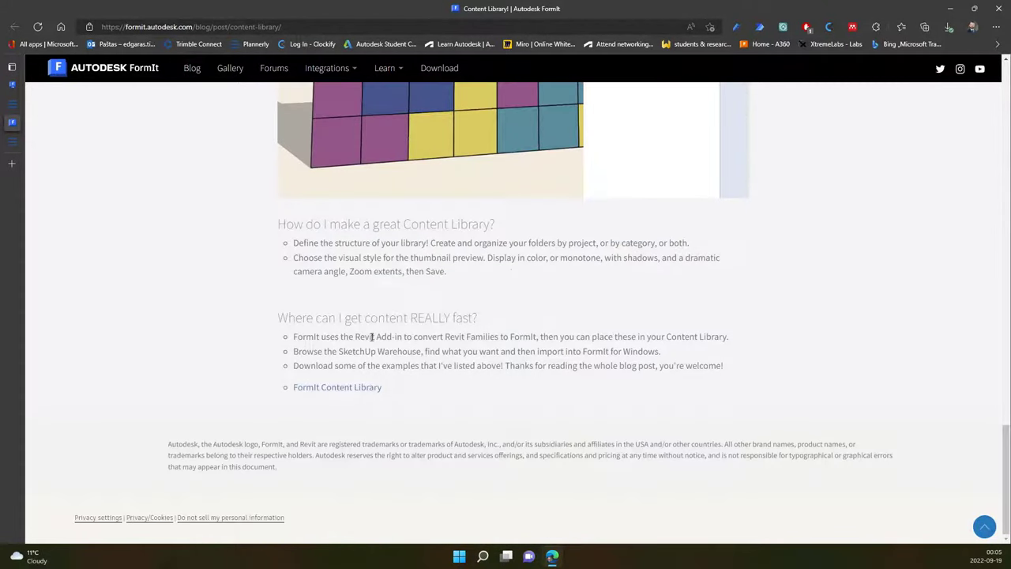
left_click_drag(408, 397, 269, 395)
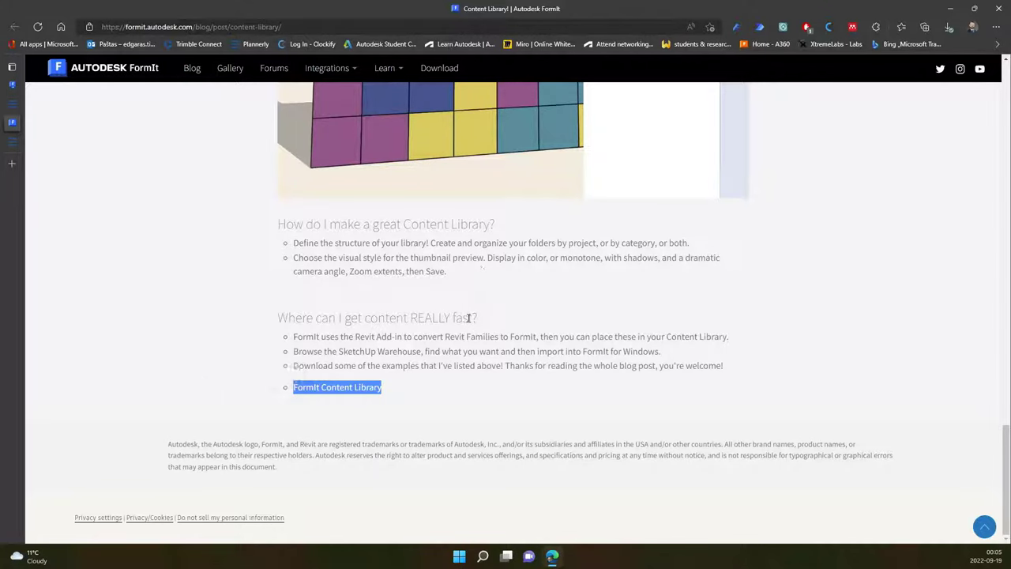
scroll(468, 318, "up", 20)
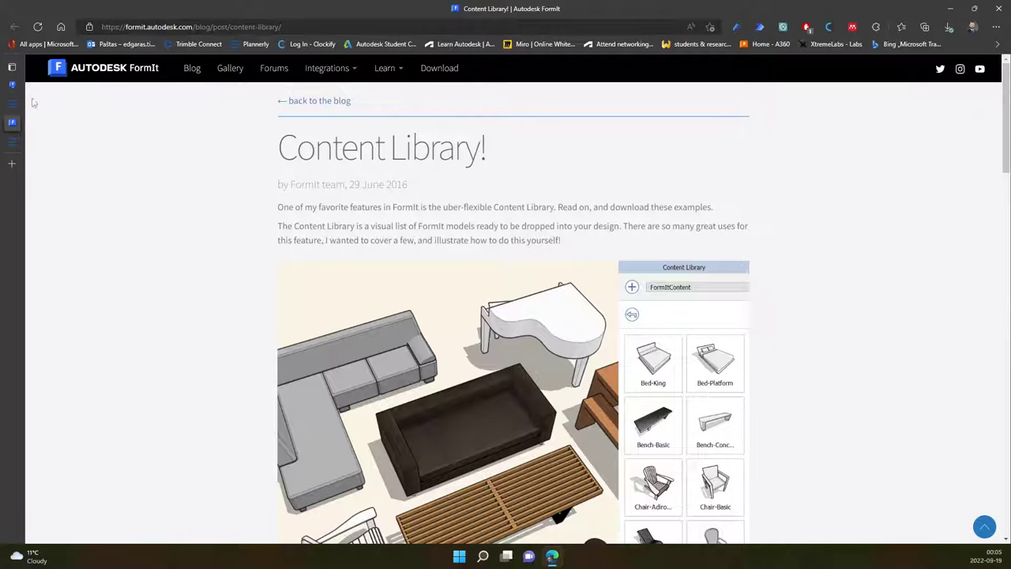
- Switch back to the FormIt web model to check its library, and return to the Plannerly project
mouse_move(53, 140)
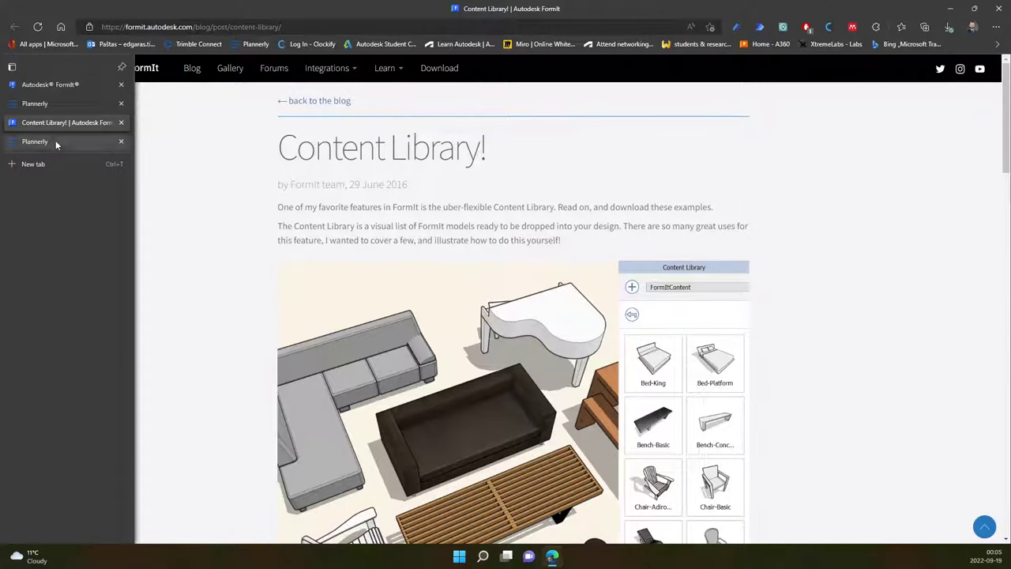
left_click(53, 86)
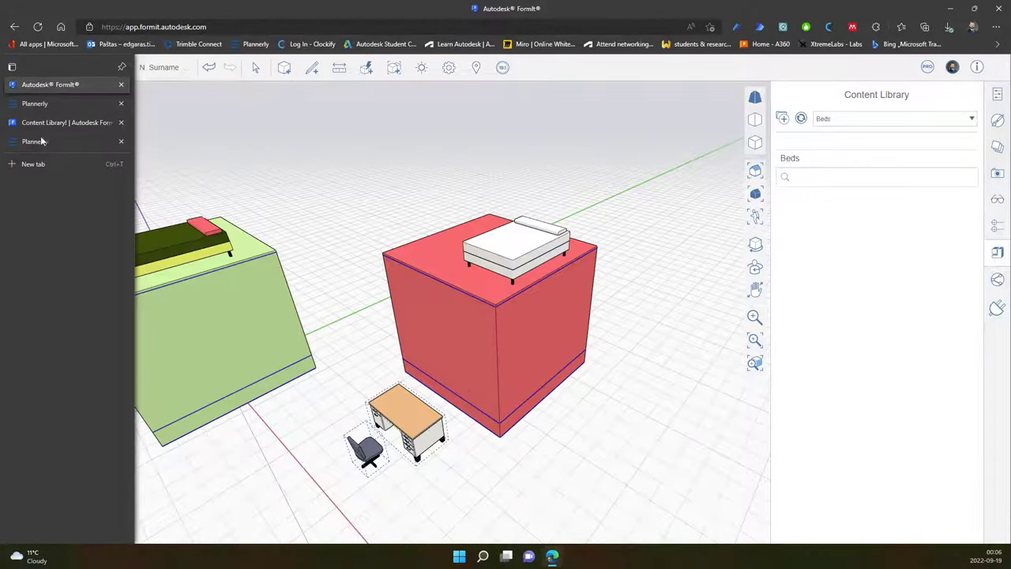
left_click(46, 104)
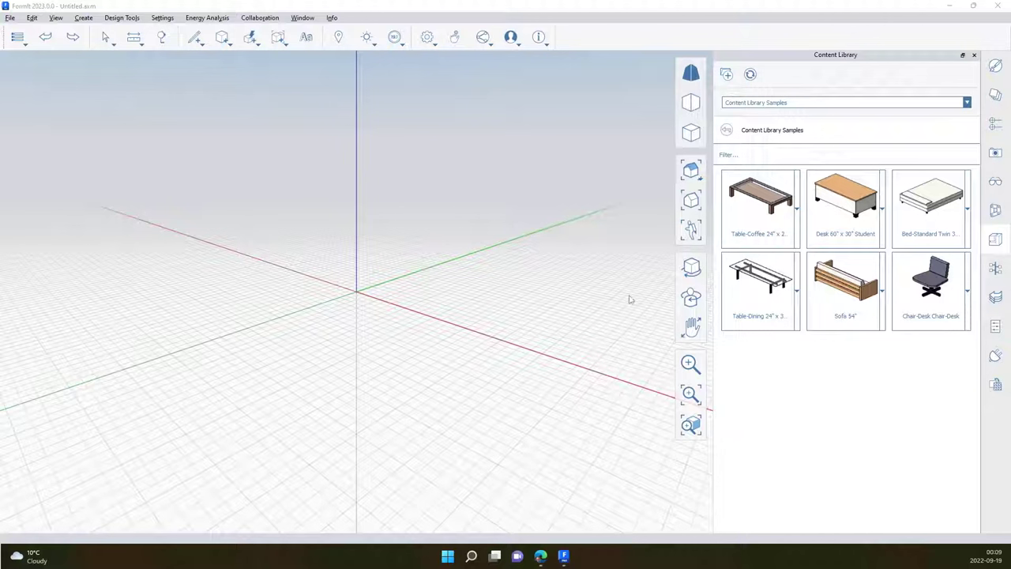
- Switch the desktop FormIt Content Library to the 0 Formit Content folder and look over its category folders
left_click(816, 106)
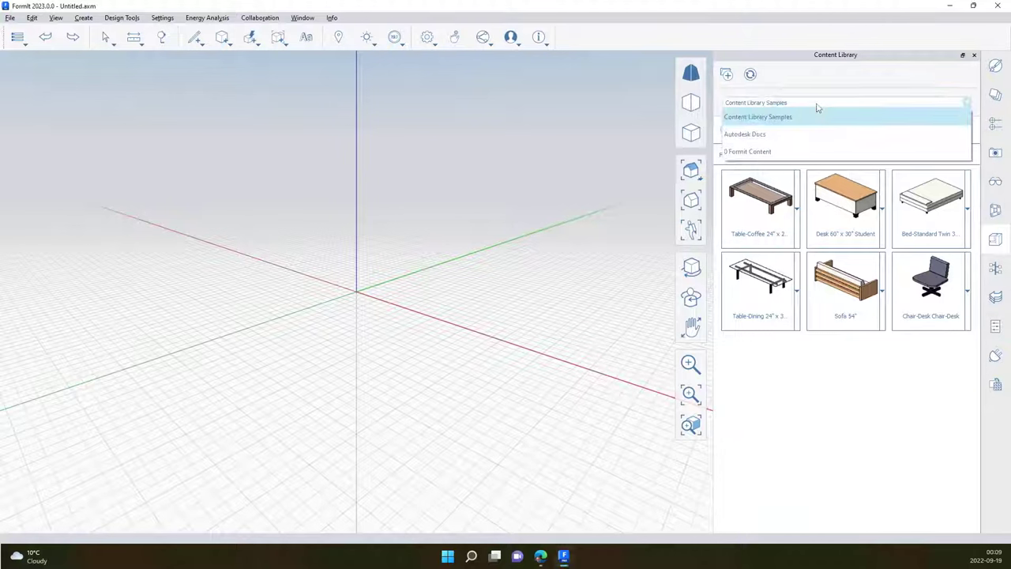
left_click(760, 153)
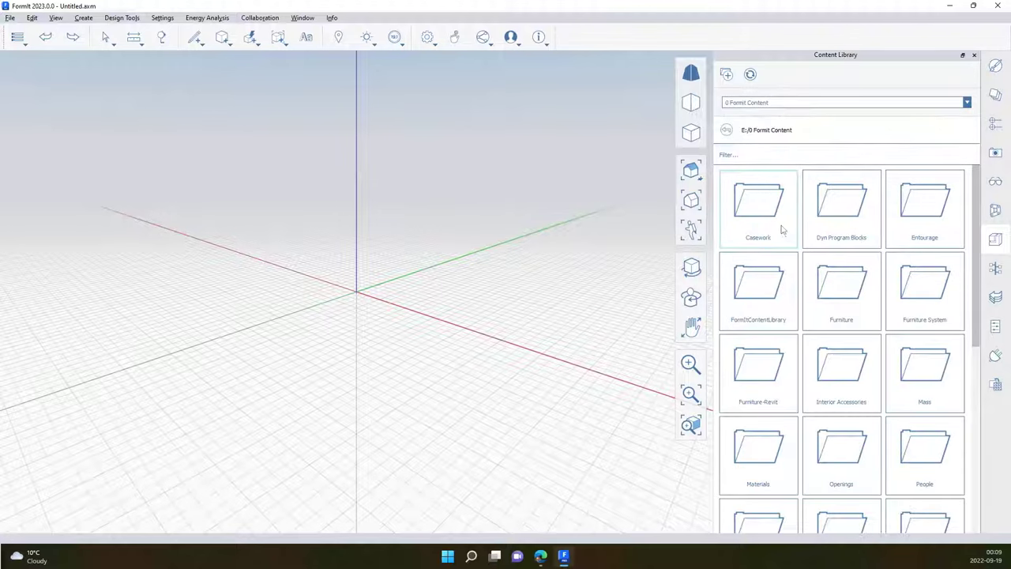
scroll(783, 228, "down", 6)
scroll(853, 418, "up", 6)
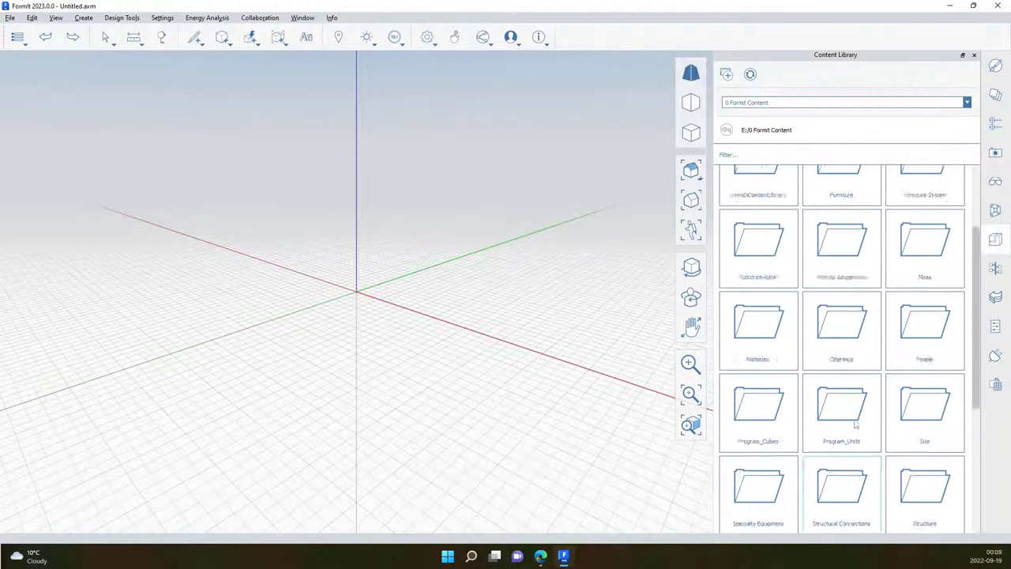
- Browse the Casework base cabinets, Entourage and Mass folders, and return to the root of 0 Formit Content
left_click(773, 220)
left_click(770, 215)
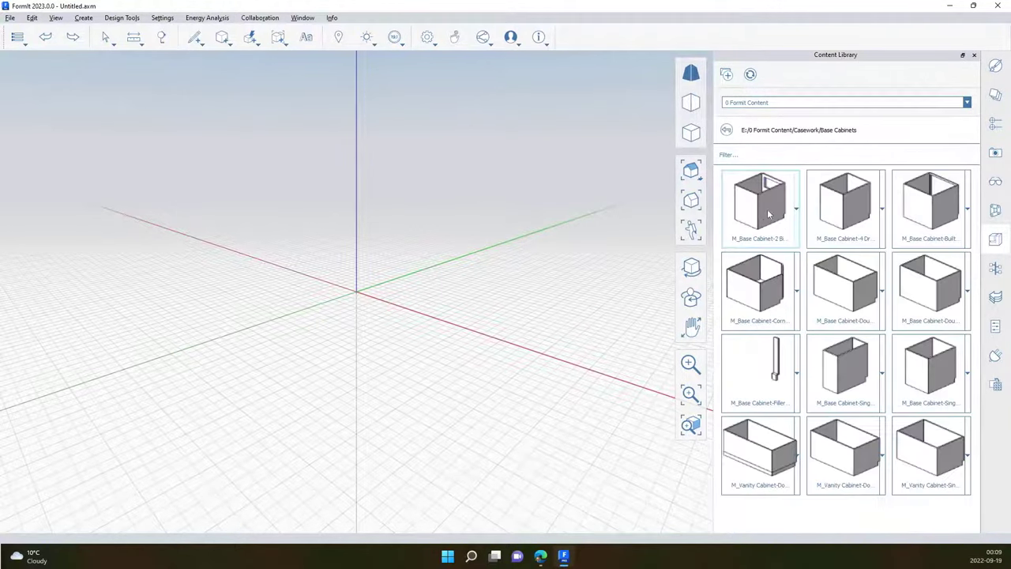
left_click(727, 129)
left_click(727, 130)
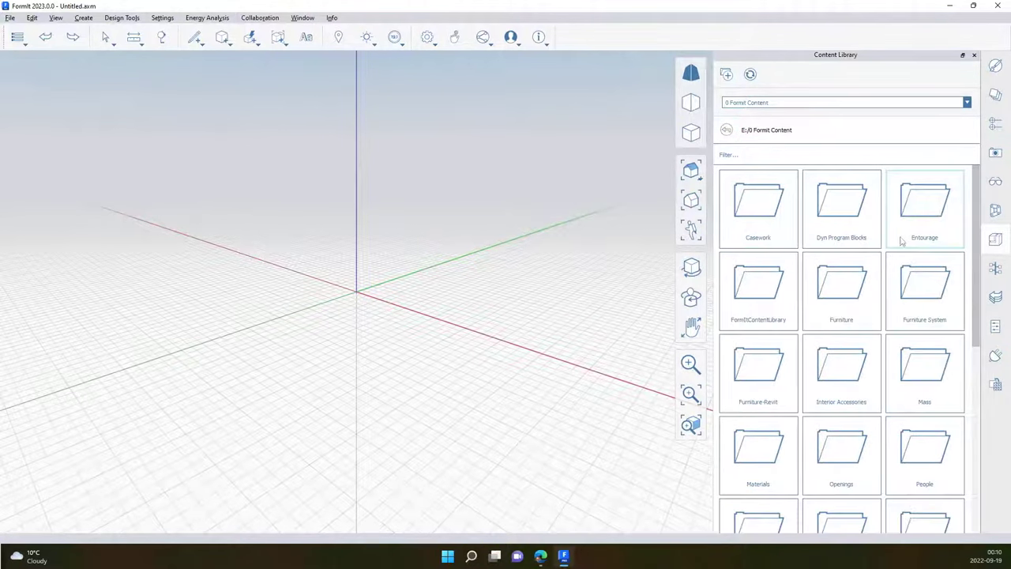
left_click(929, 243)
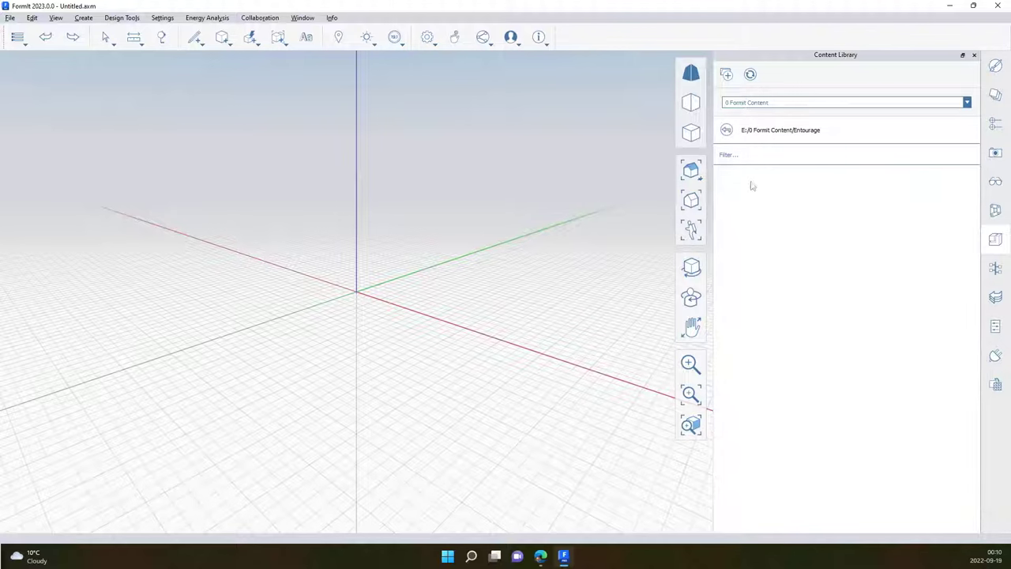
left_click(728, 131)
left_click(941, 382)
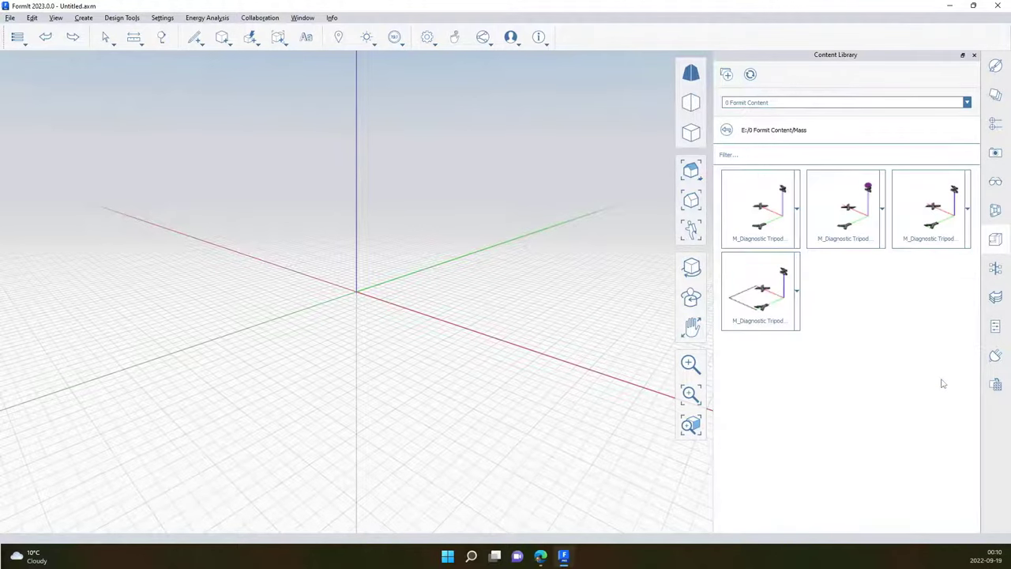
left_click(729, 131)
scroll(875, 384, "down", 1)
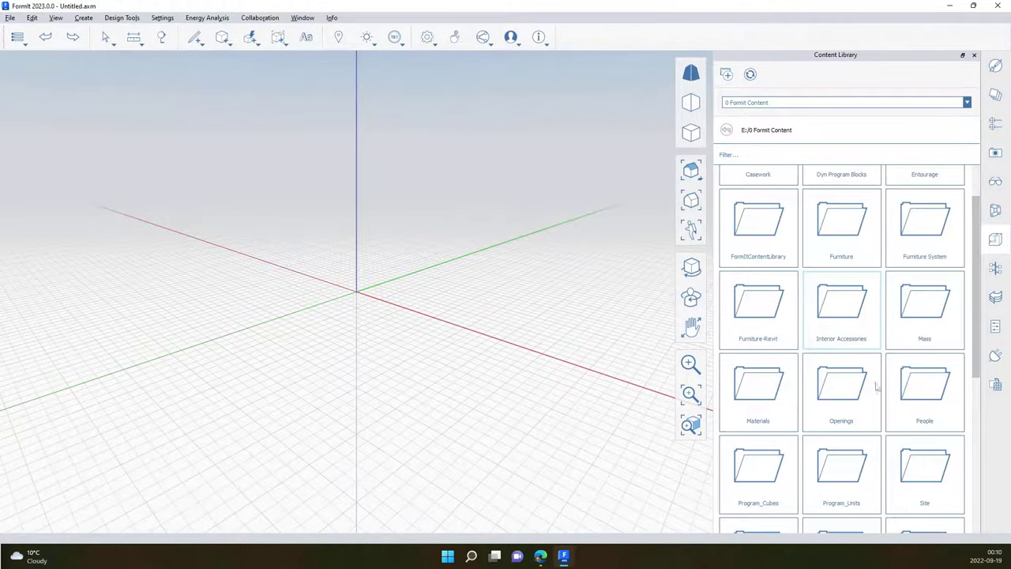
left_click(726, 129)
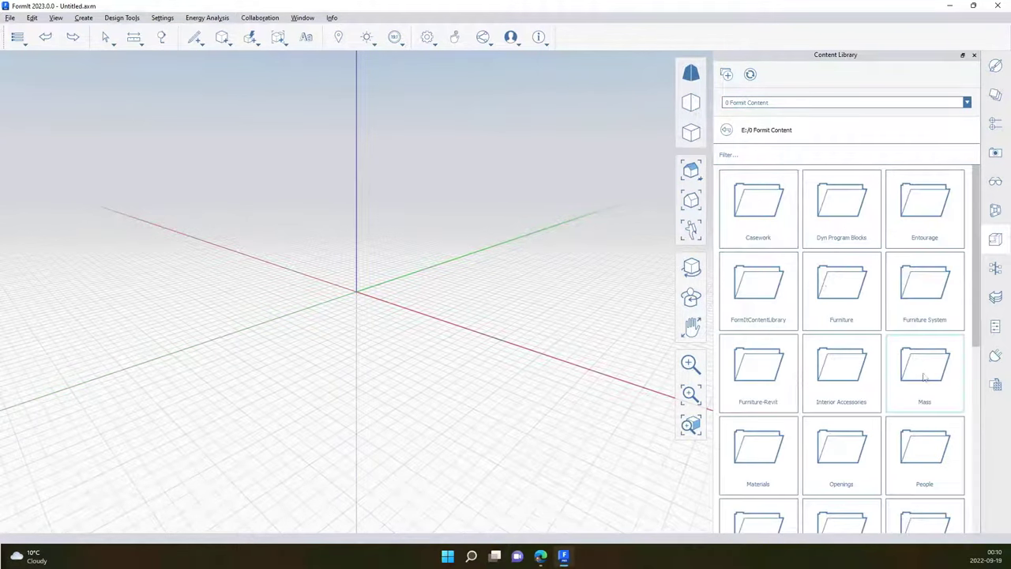
- Place the People-Family model from the People folder on the red axis near the origin
left_click(904, 468)
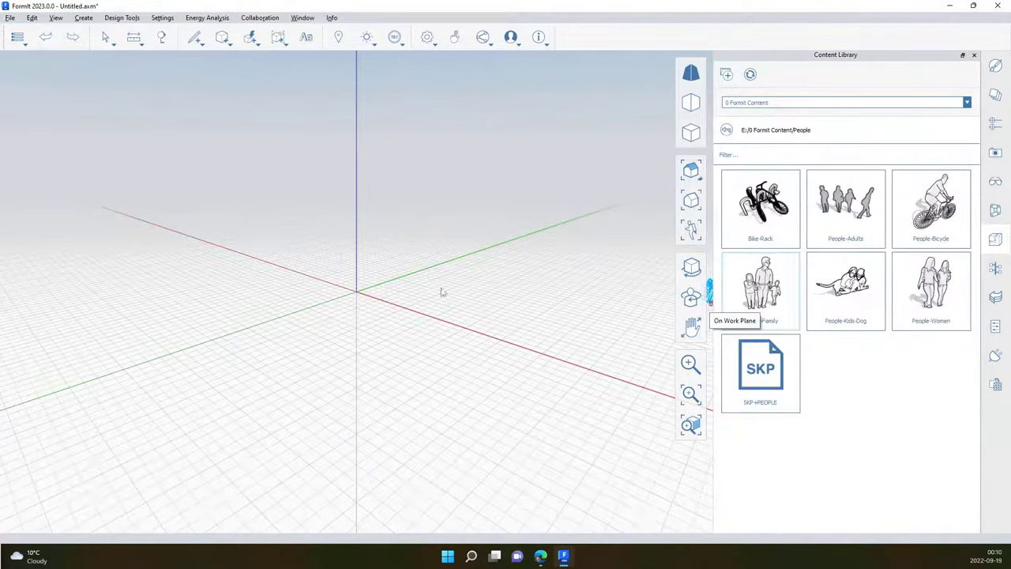
scroll(370, 292, "up", 5)
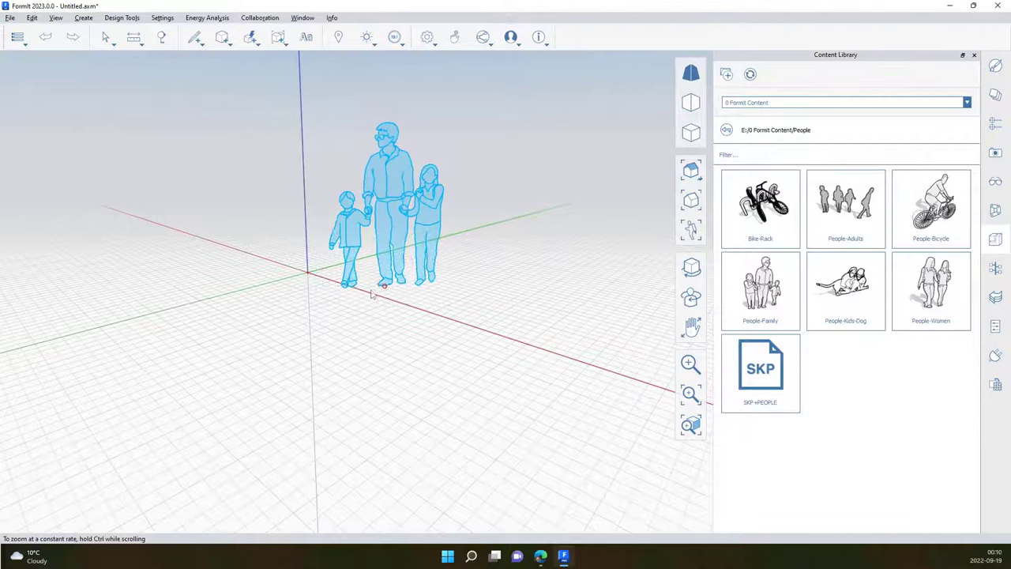
left_click(373, 291)
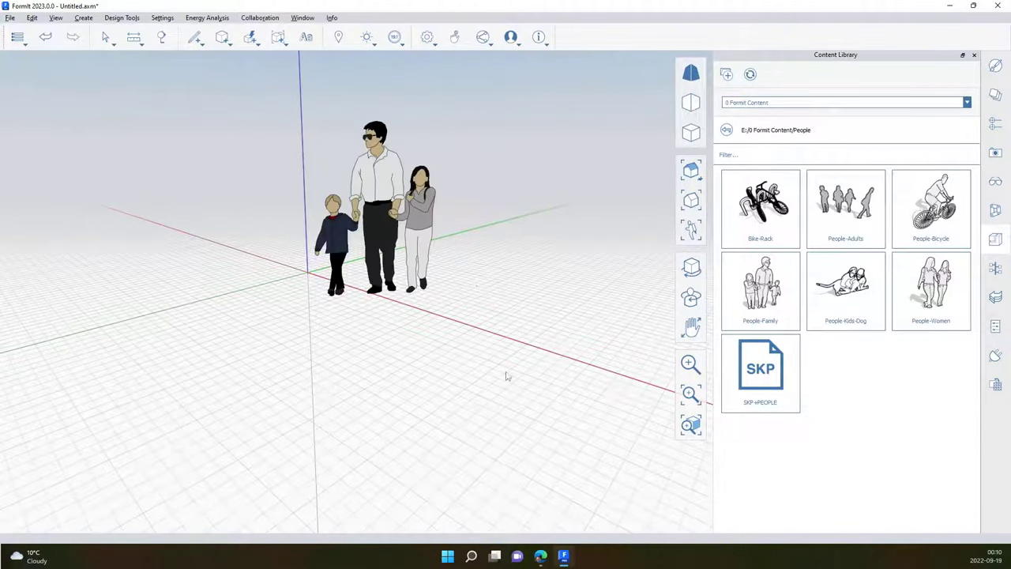
- Place the 2400 mm M_Park Bench from the Site/Accessories folder on the ground beside the family, near the red axis
middle_click_drag(521, 277, 465, 312)
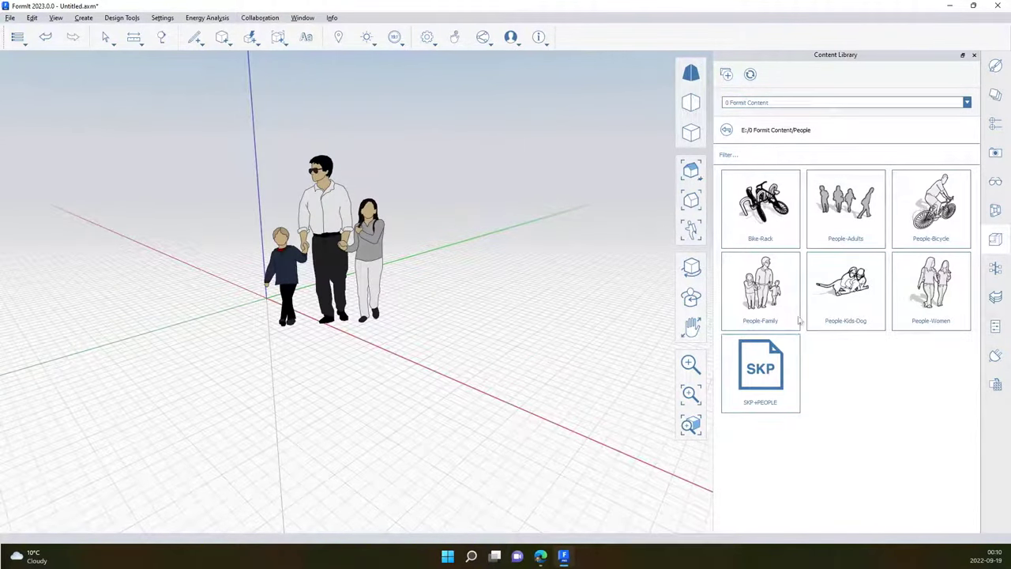
left_click(726, 129)
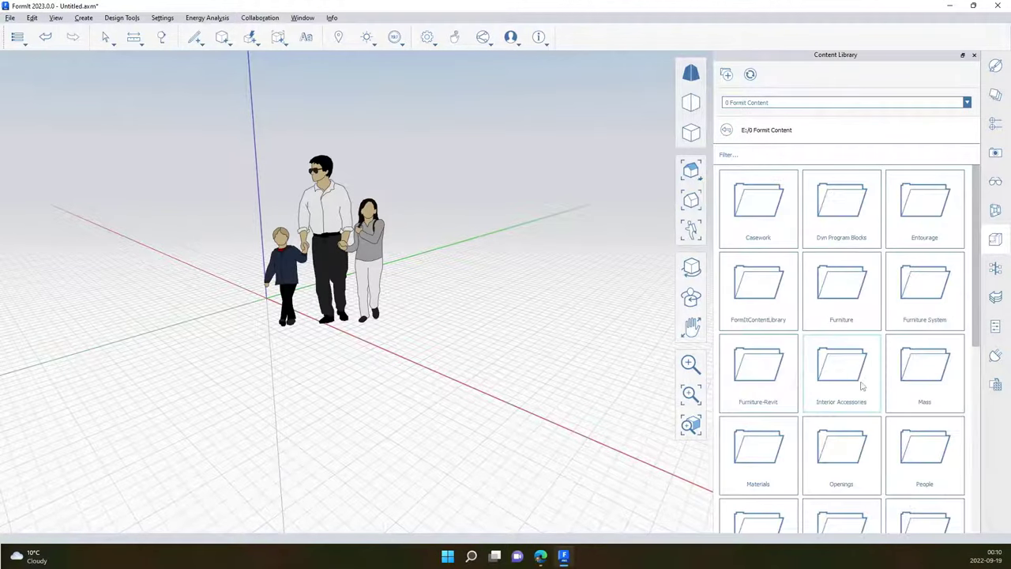
scroll(861, 386, "down", 5)
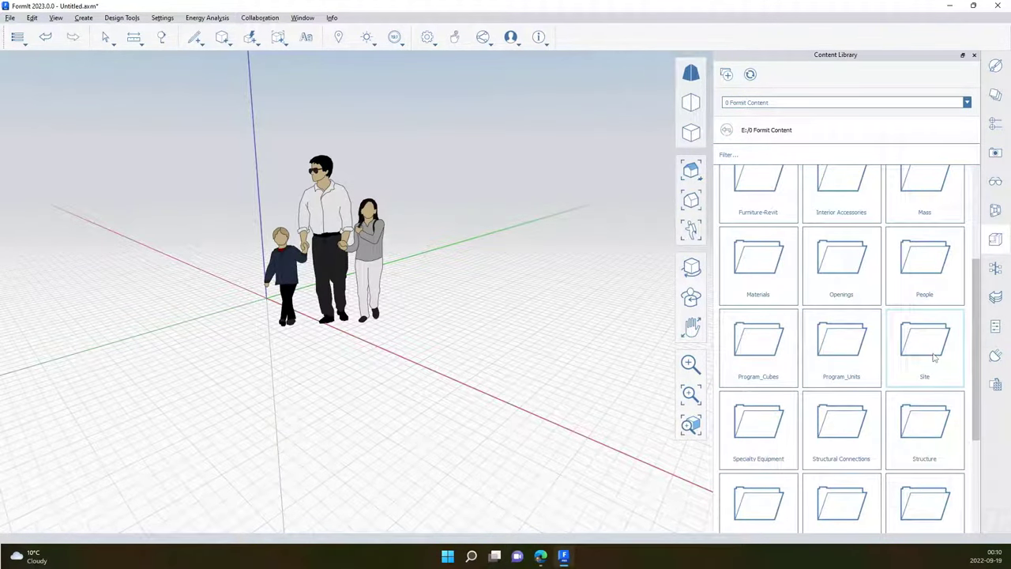
double_click(934, 358)
double_click(760, 228)
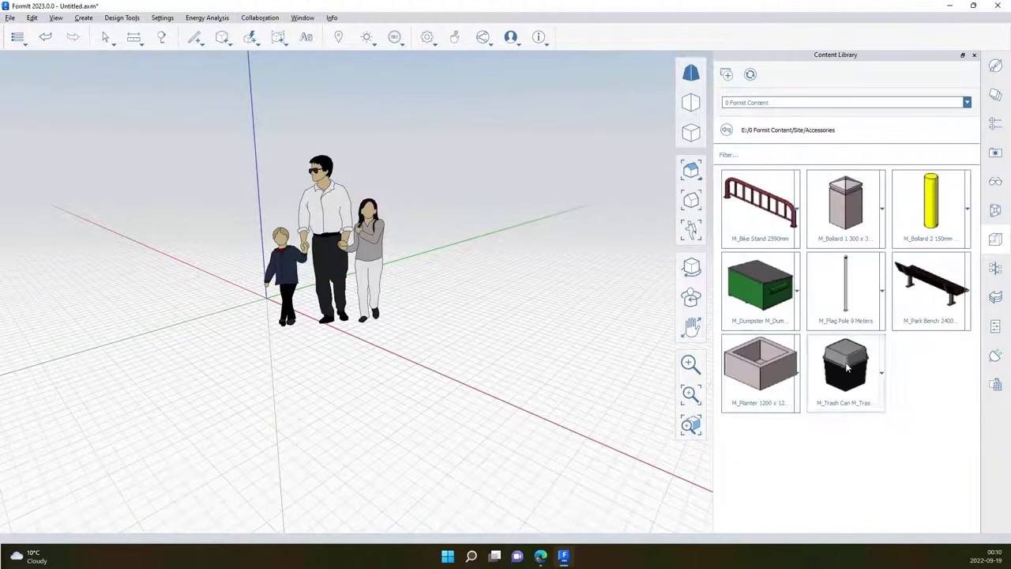
left_click(916, 291)
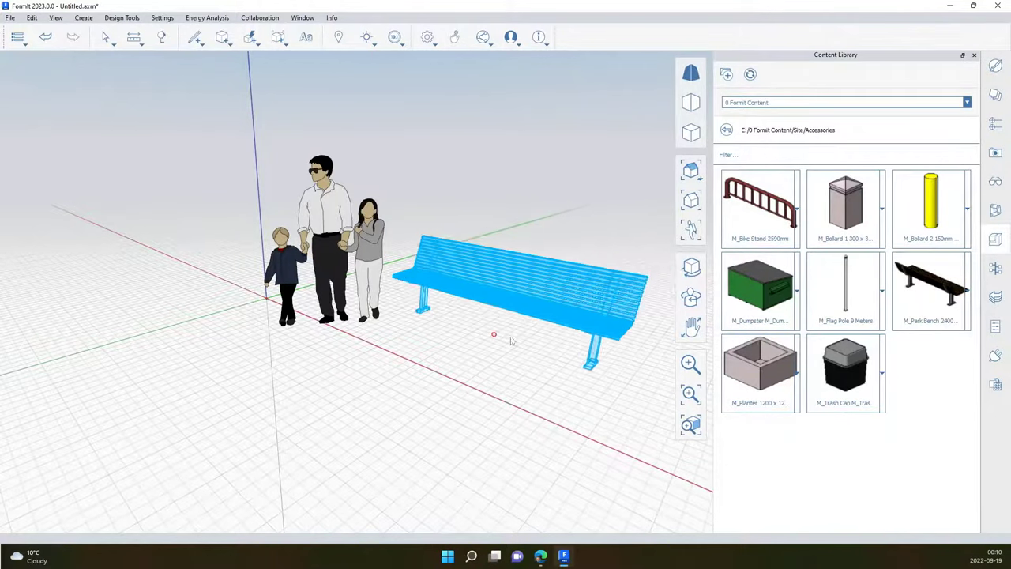
left_click(502, 336)
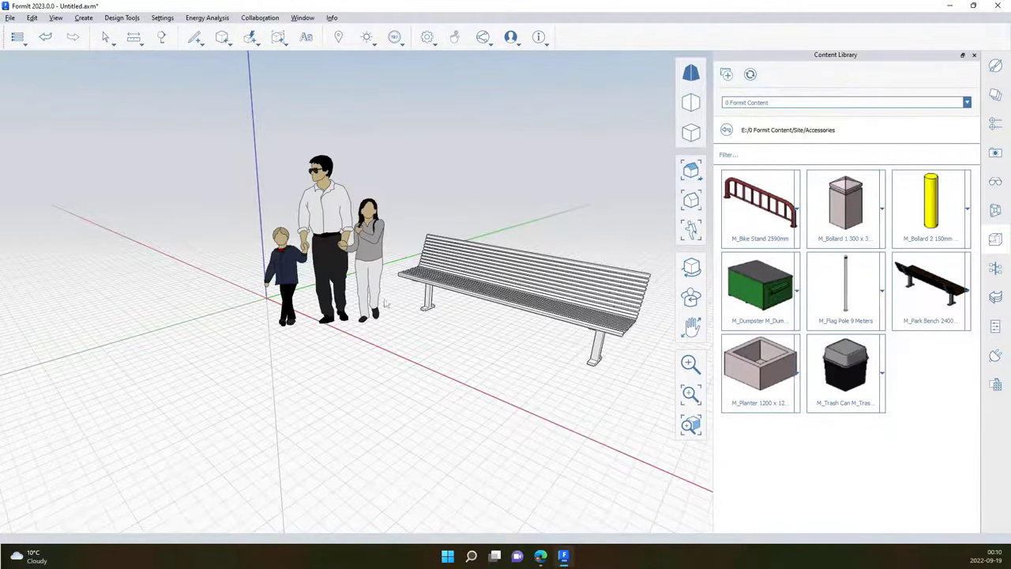
left_click(18, 37)
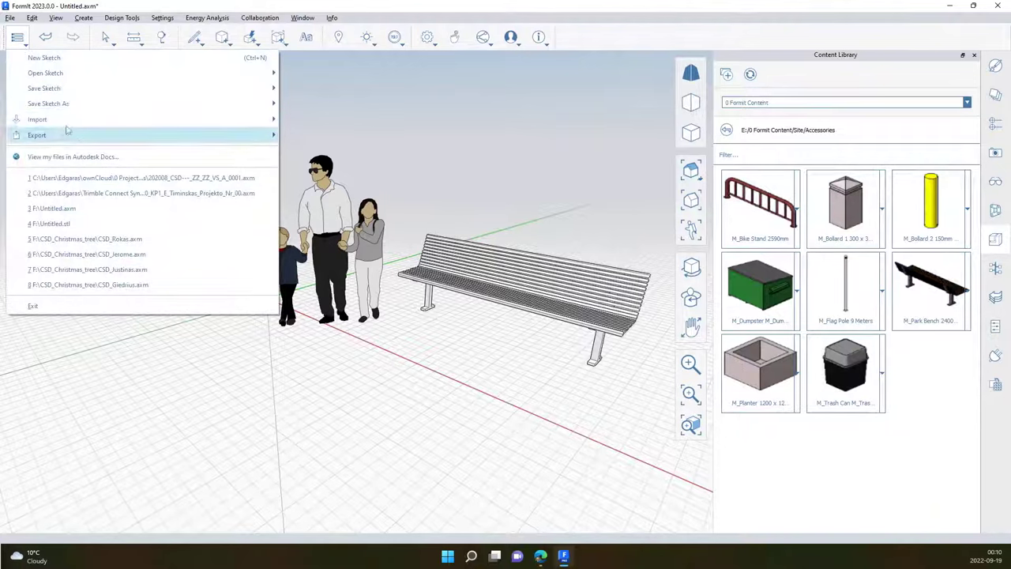
mouse_move(83, 120)
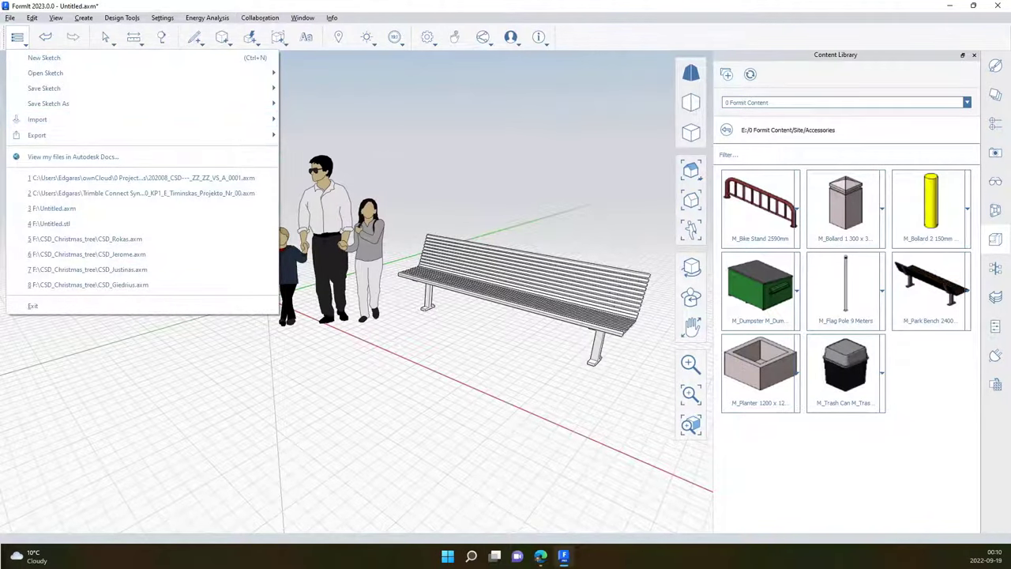
left_click(87, 254)
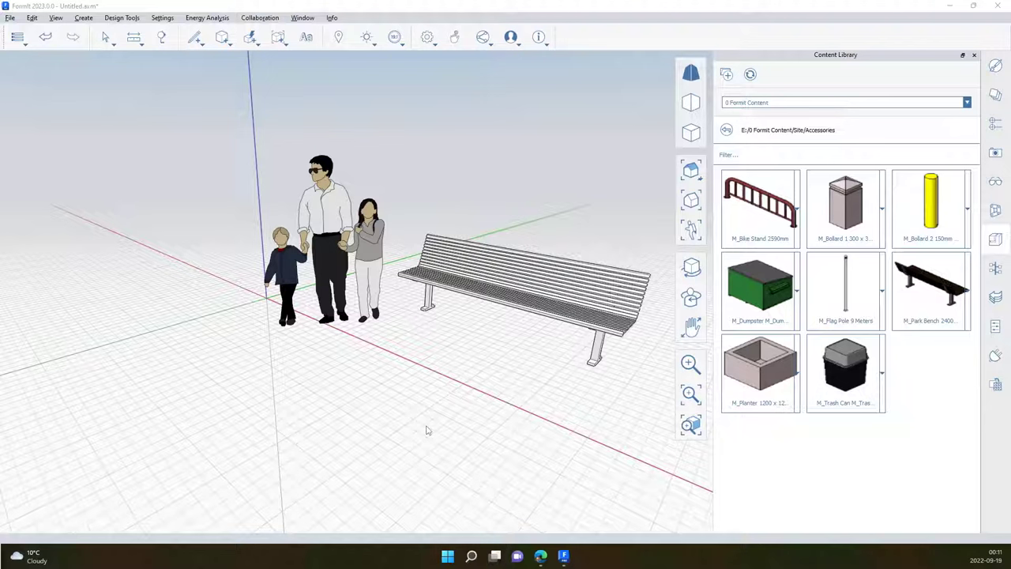
- Return the Content Library from the Accessories folder to the Site folder
left_click(727, 130)
left_click(325, 162)
left_click(417, 105)
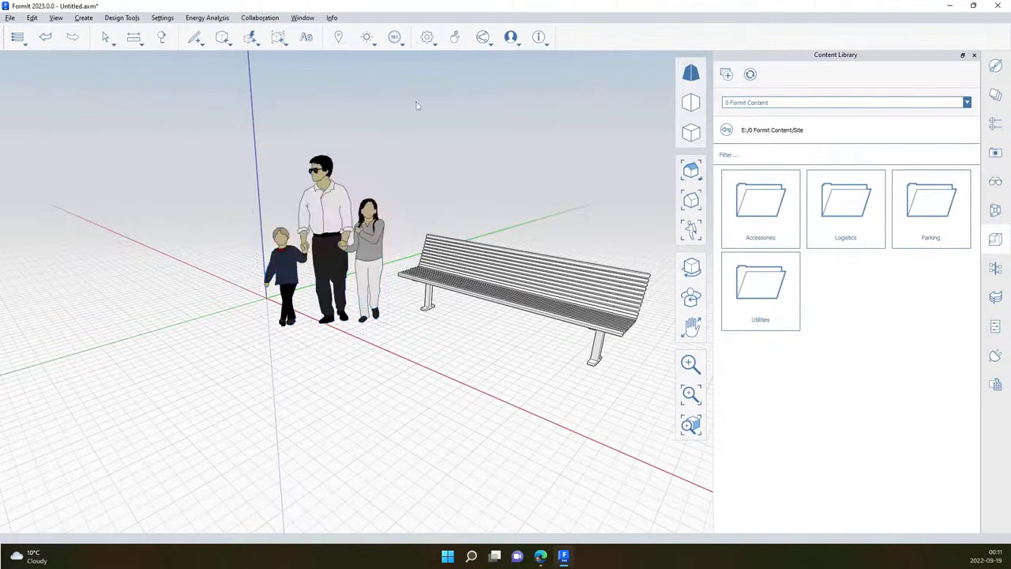